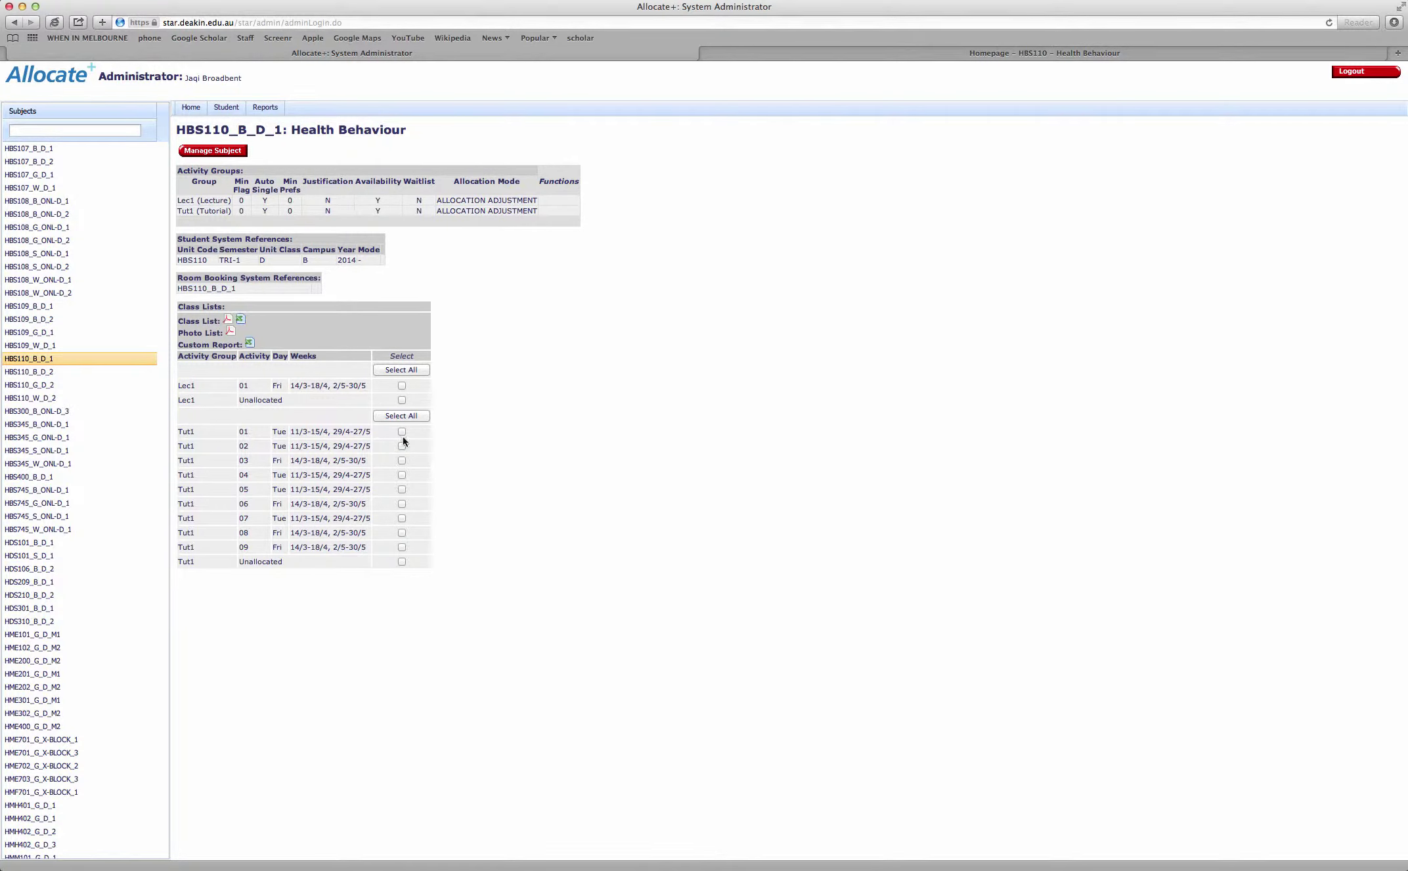
Select all Tut1 tutorial classes and set up a custom report with the STUDENT.EMAIL_ADDRESS and ACTIVITY.ACTIVITY_CODE fields.
{"action": "left_click", "coordinate": [415, 418]}
{"action": "left_click", "coordinate": [251, 344]}
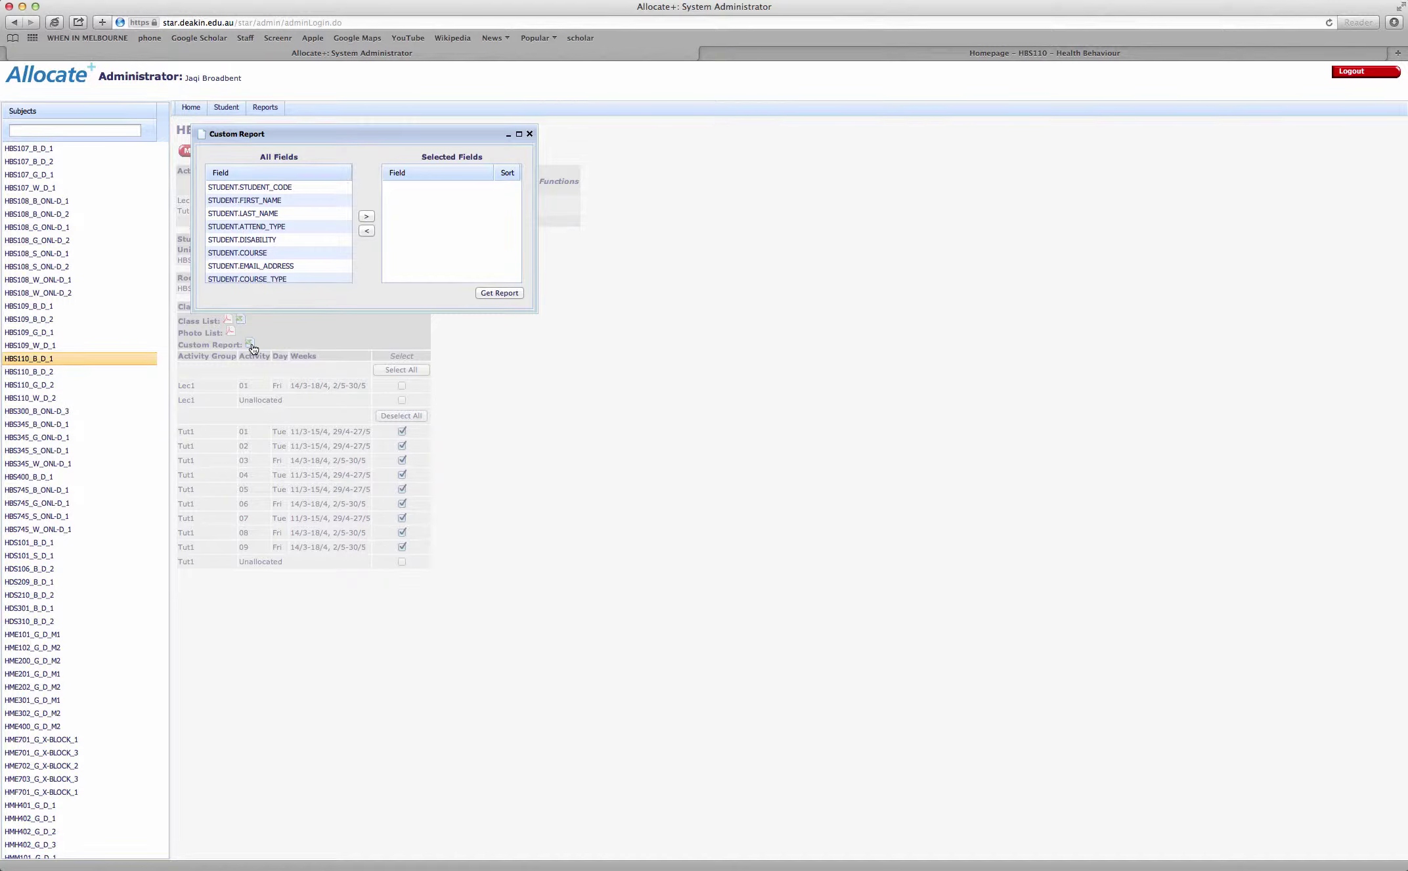
{"action": "left_click", "coordinate": [286, 266]}
{"action": "scroll", "coordinate": [287, 265], "scroll_direction": "down", "scroll_amount": 2}
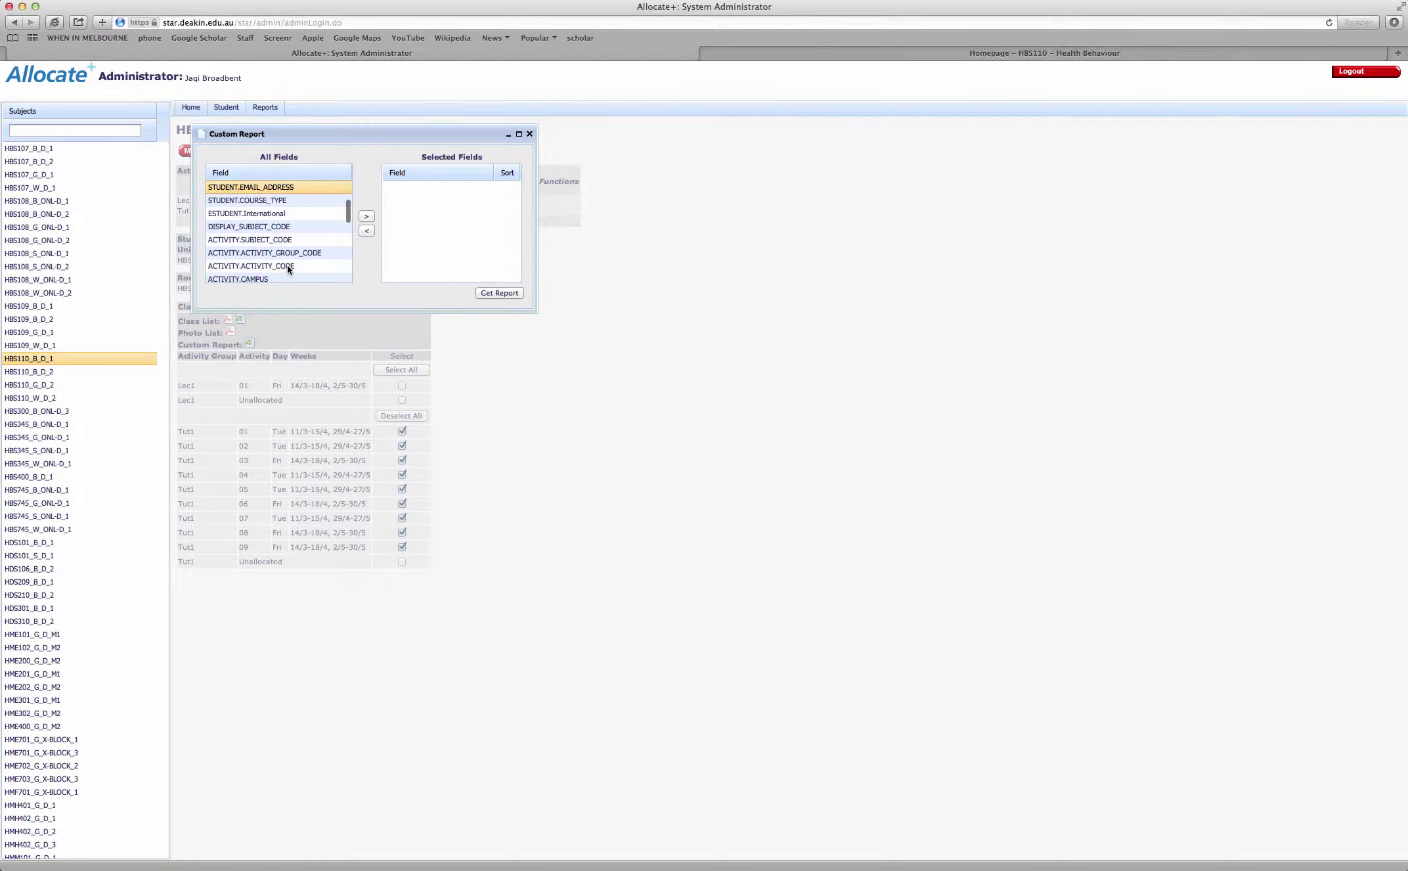
{"action": "left_click", "coordinate": [367, 217]}
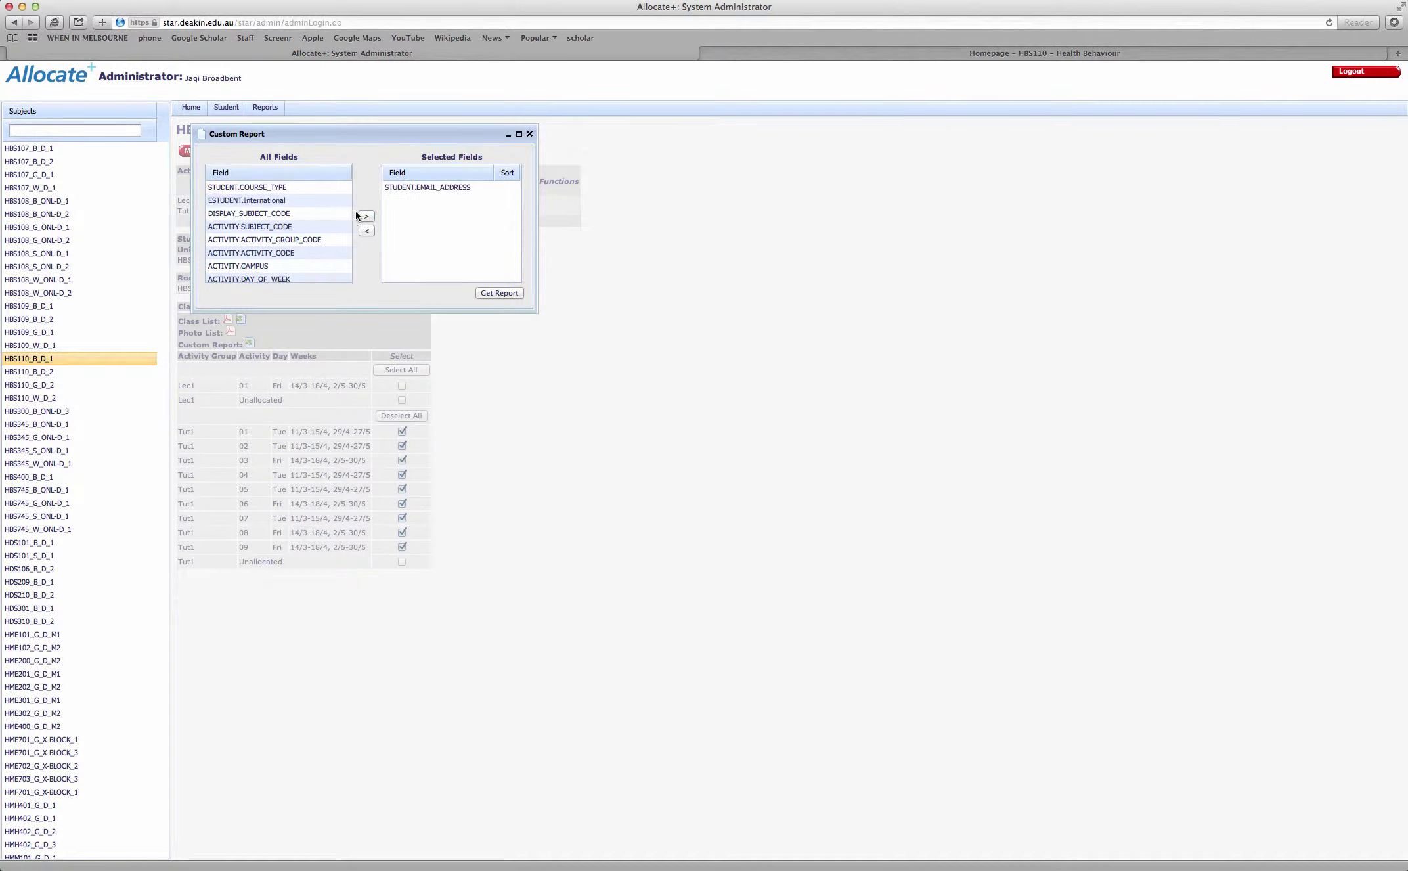
{"action": "left_click", "coordinate": [253, 253]}
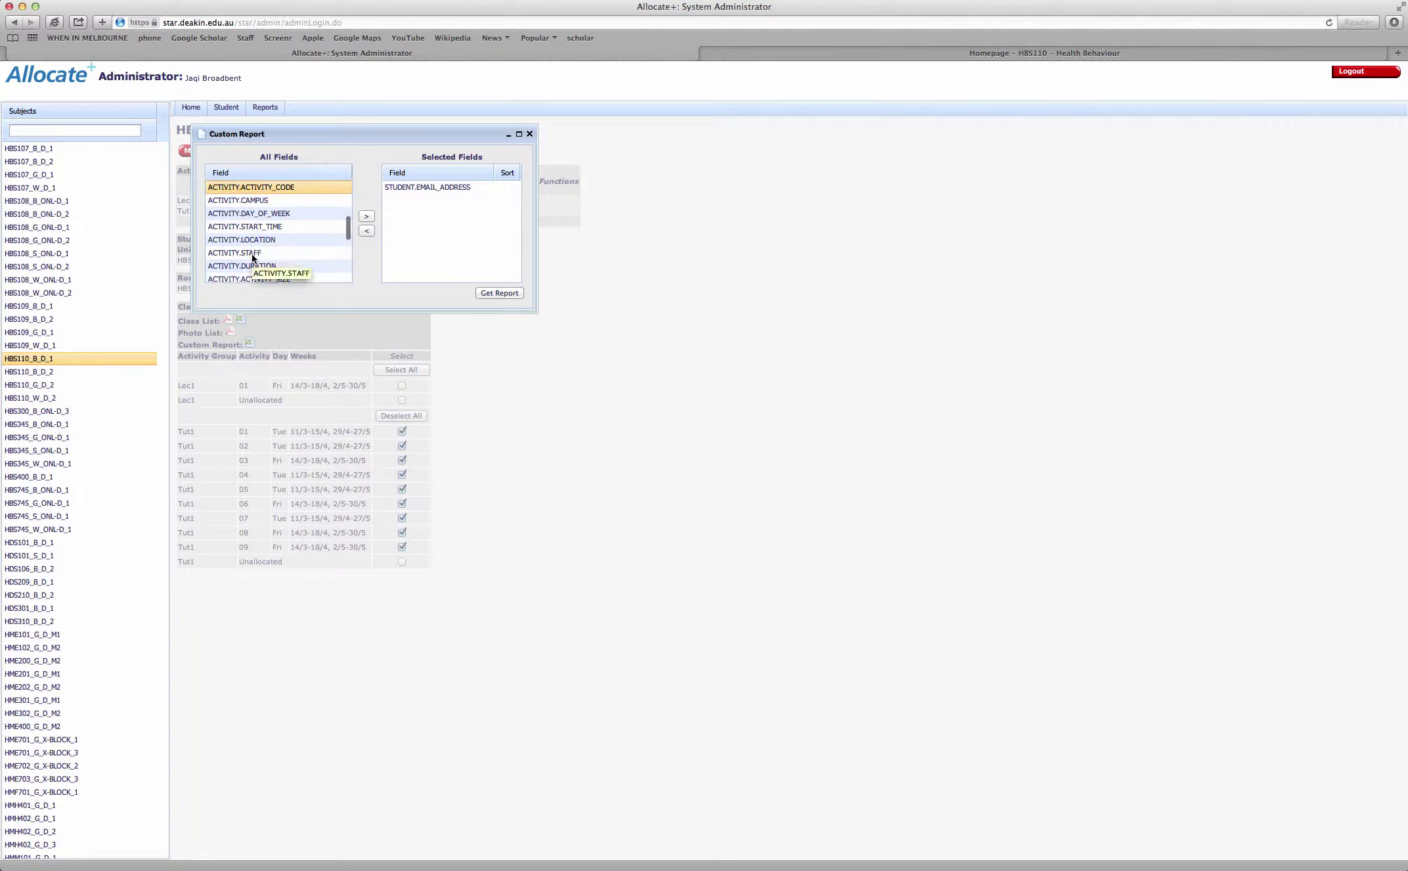
{"action": "left_click", "coordinate": [368, 217]}
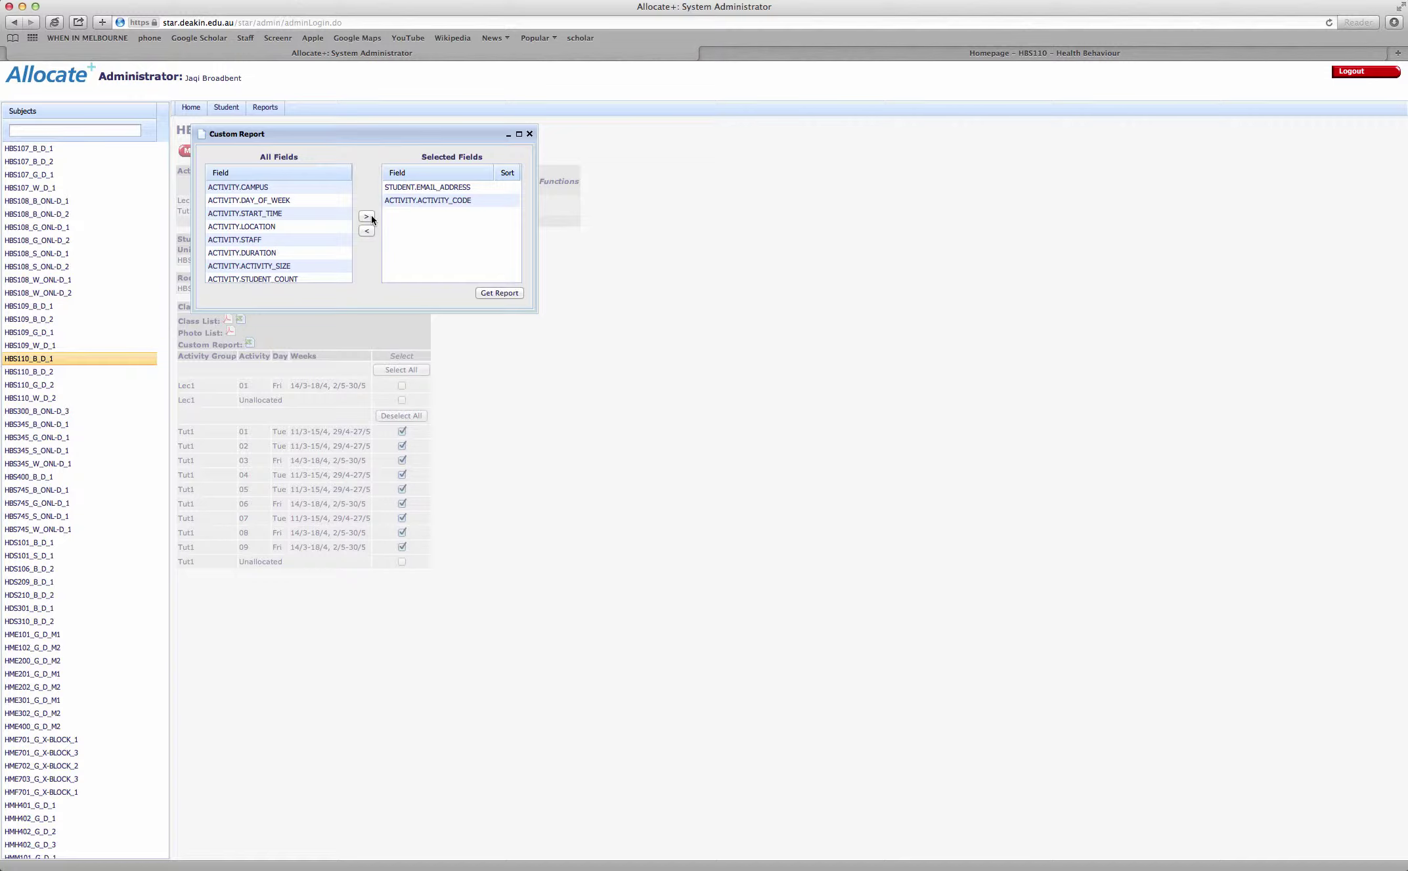
Generate the custom report, open the downloaded activities file in Excel and enlarge its window.
{"action": "left_click", "coordinate": [505, 297]}
{"action": "left_click", "coordinate": [1148, 867]}
{"action": "left_click", "coordinate": [1142, 821]}
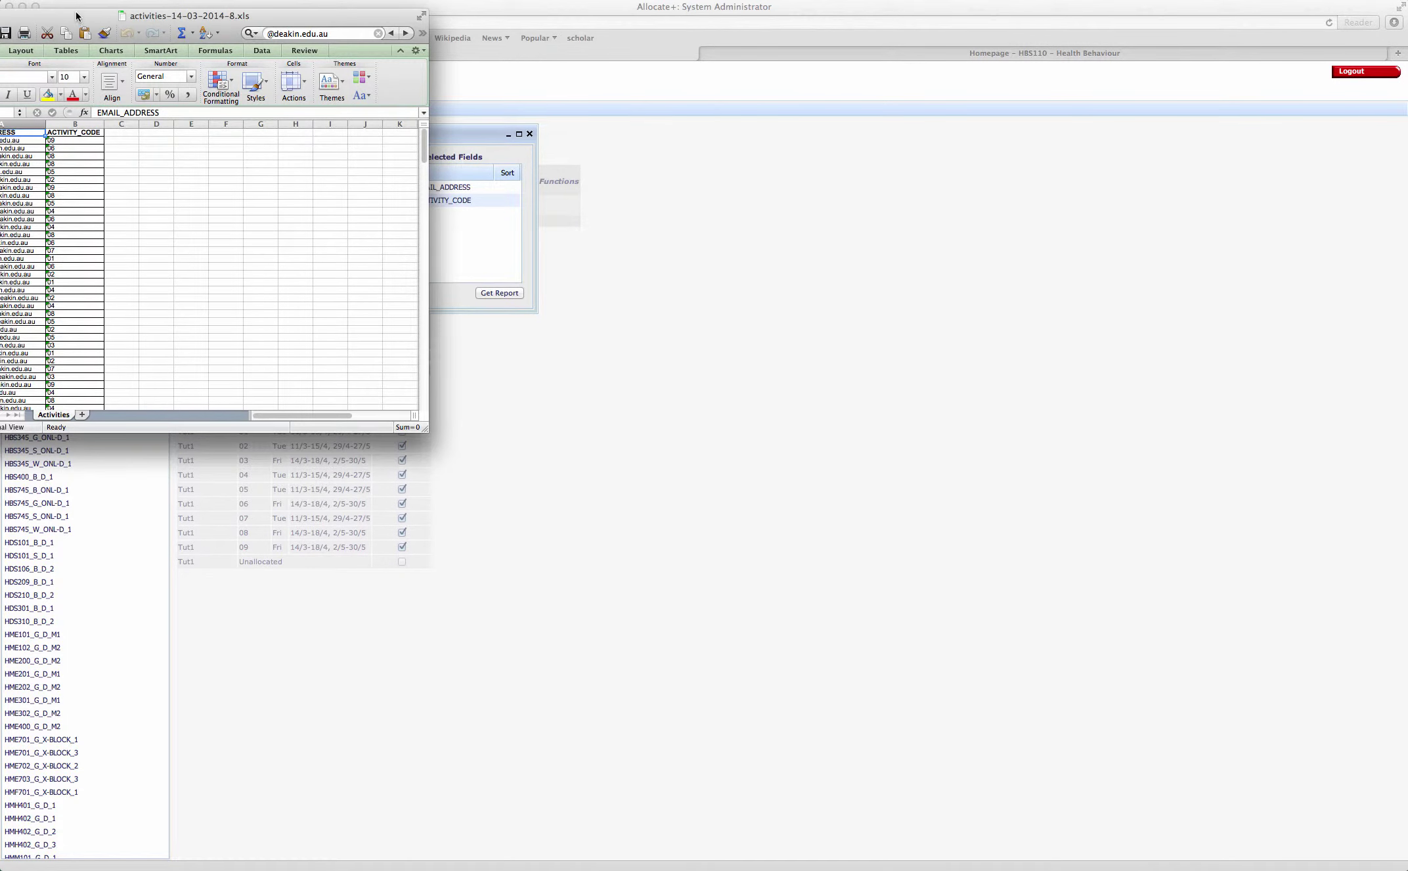
{"action": "left_click_drag", "start_coordinate": [76, 13], "coordinate": [336, 7]}
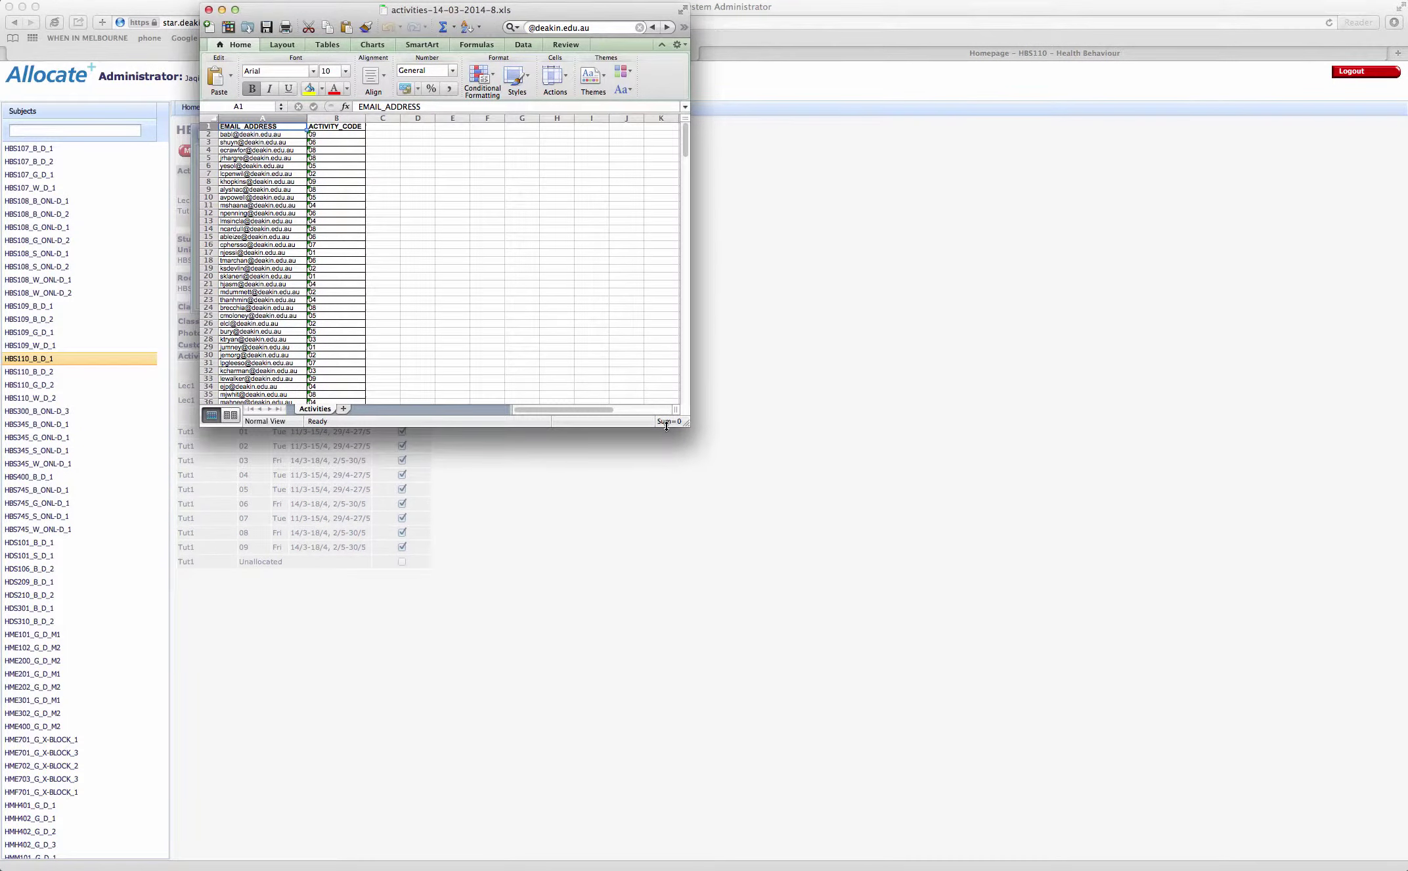
{"action": "left_click_drag", "start_coordinate": [687, 421], "coordinate": [1313, 795]}
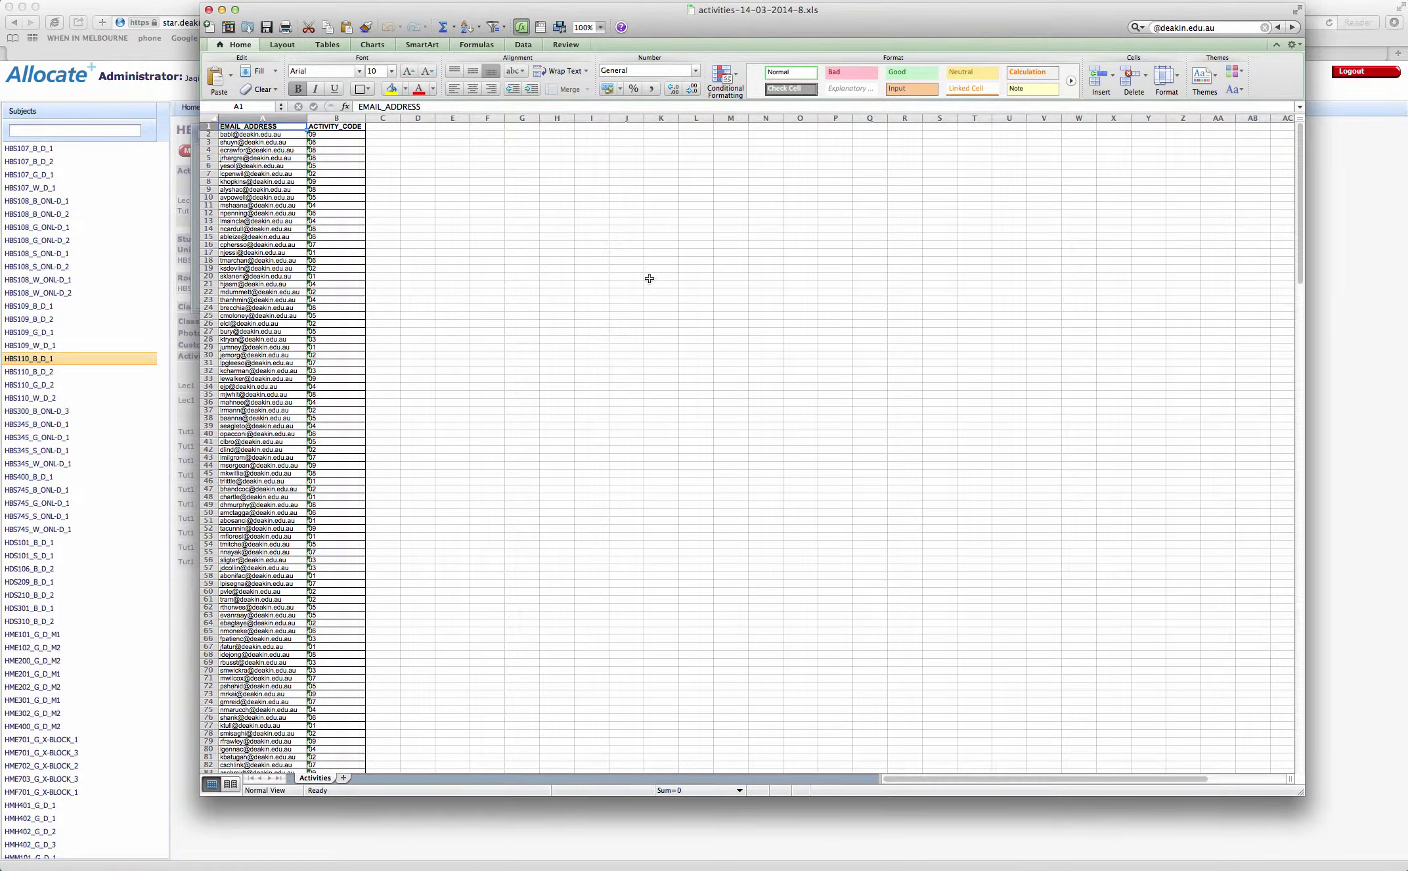
Insert a column before ACTIVITY_CODE and fill it with "student" from row 2 through the last data row.
{"action": "left_click", "coordinate": [322, 117]}
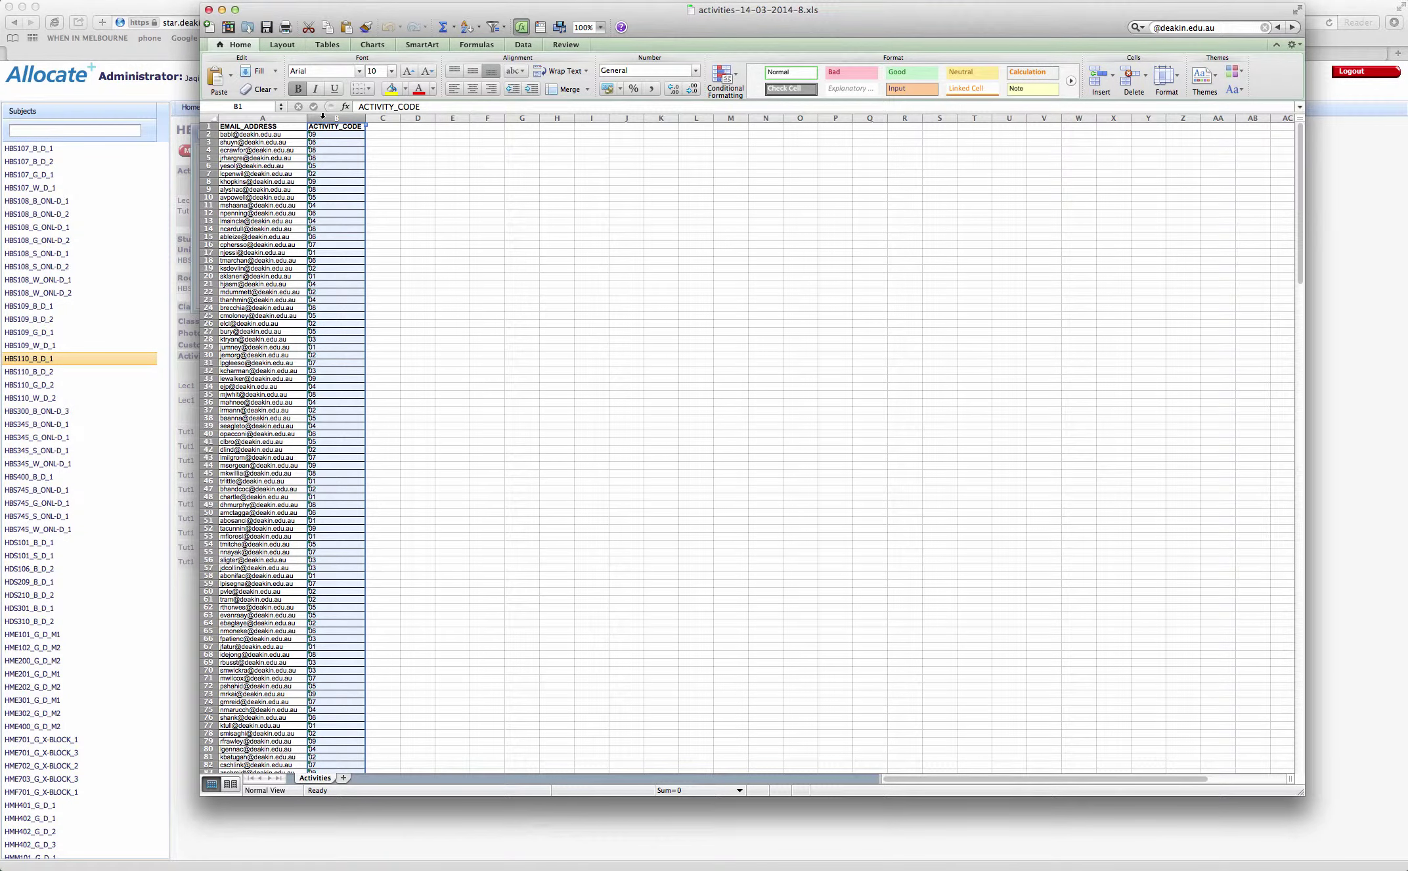
{"action": "right_click", "coordinate": [323, 117]}
{"action": "left_click", "coordinate": [373, 178]}
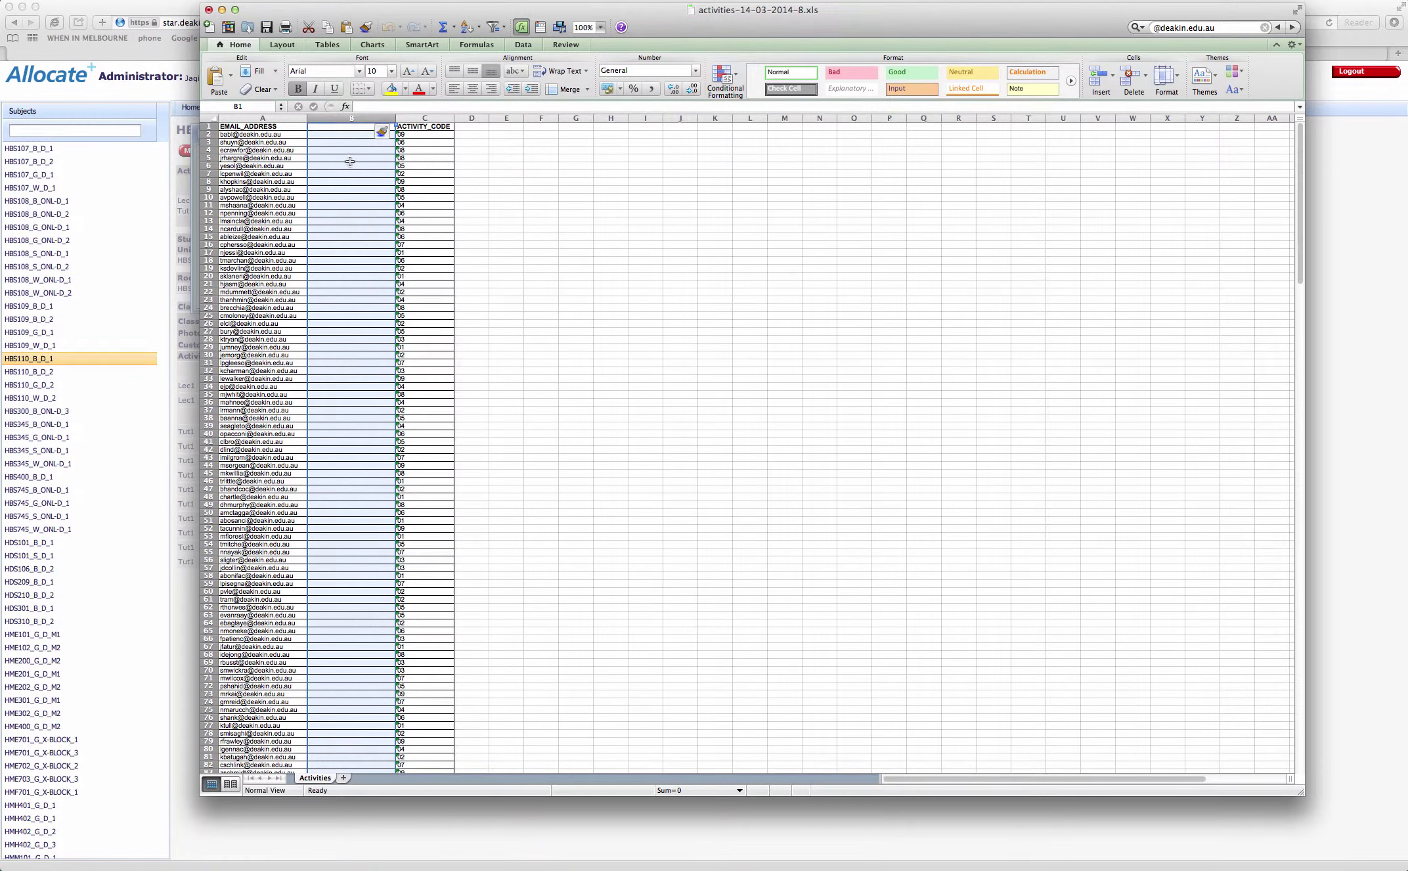
{"action": "left_click", "coordinate": [334, 133]}
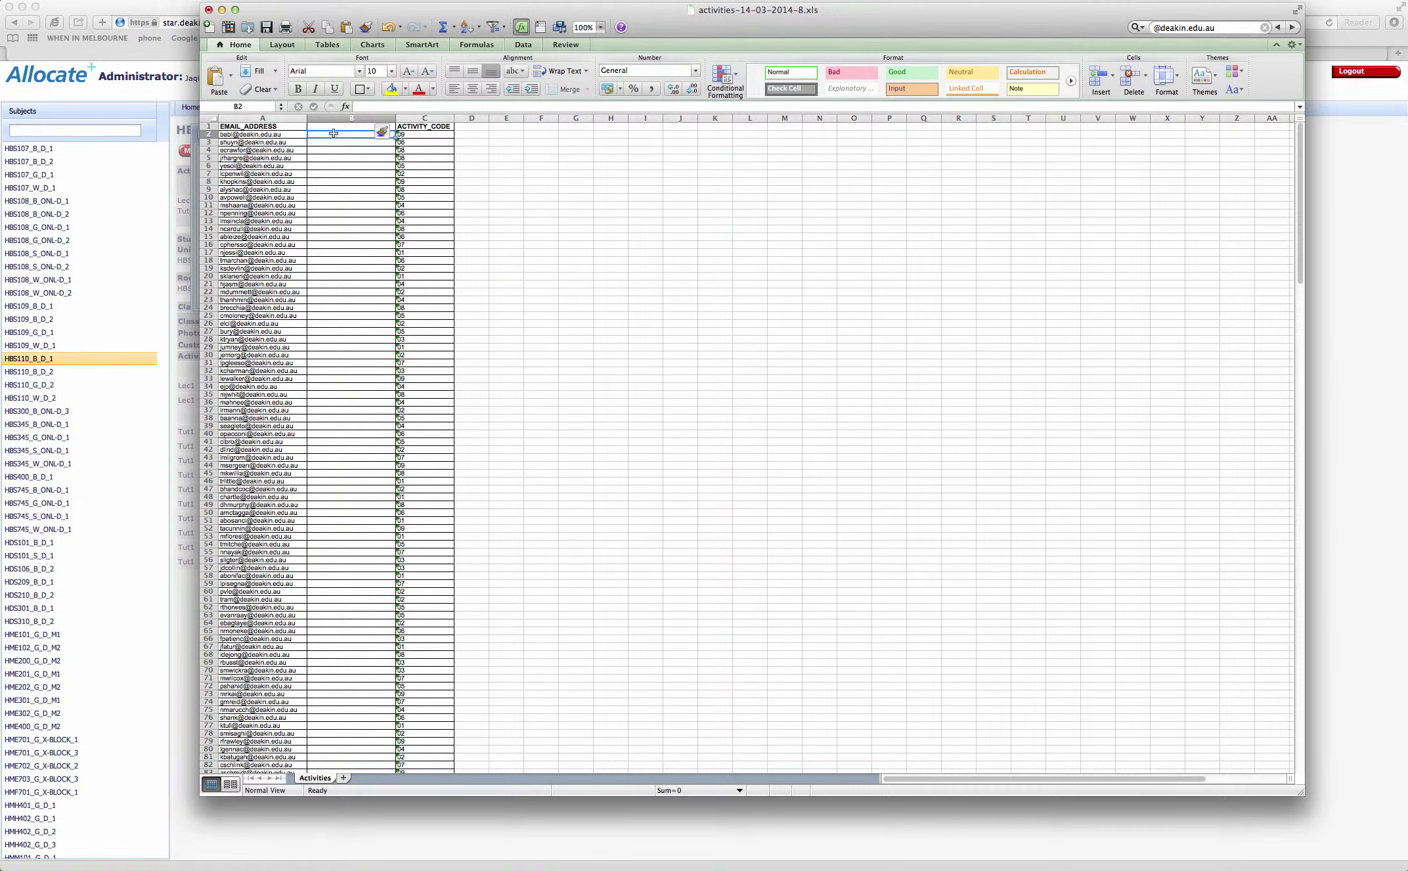
{"action": "type", "text": "student"}
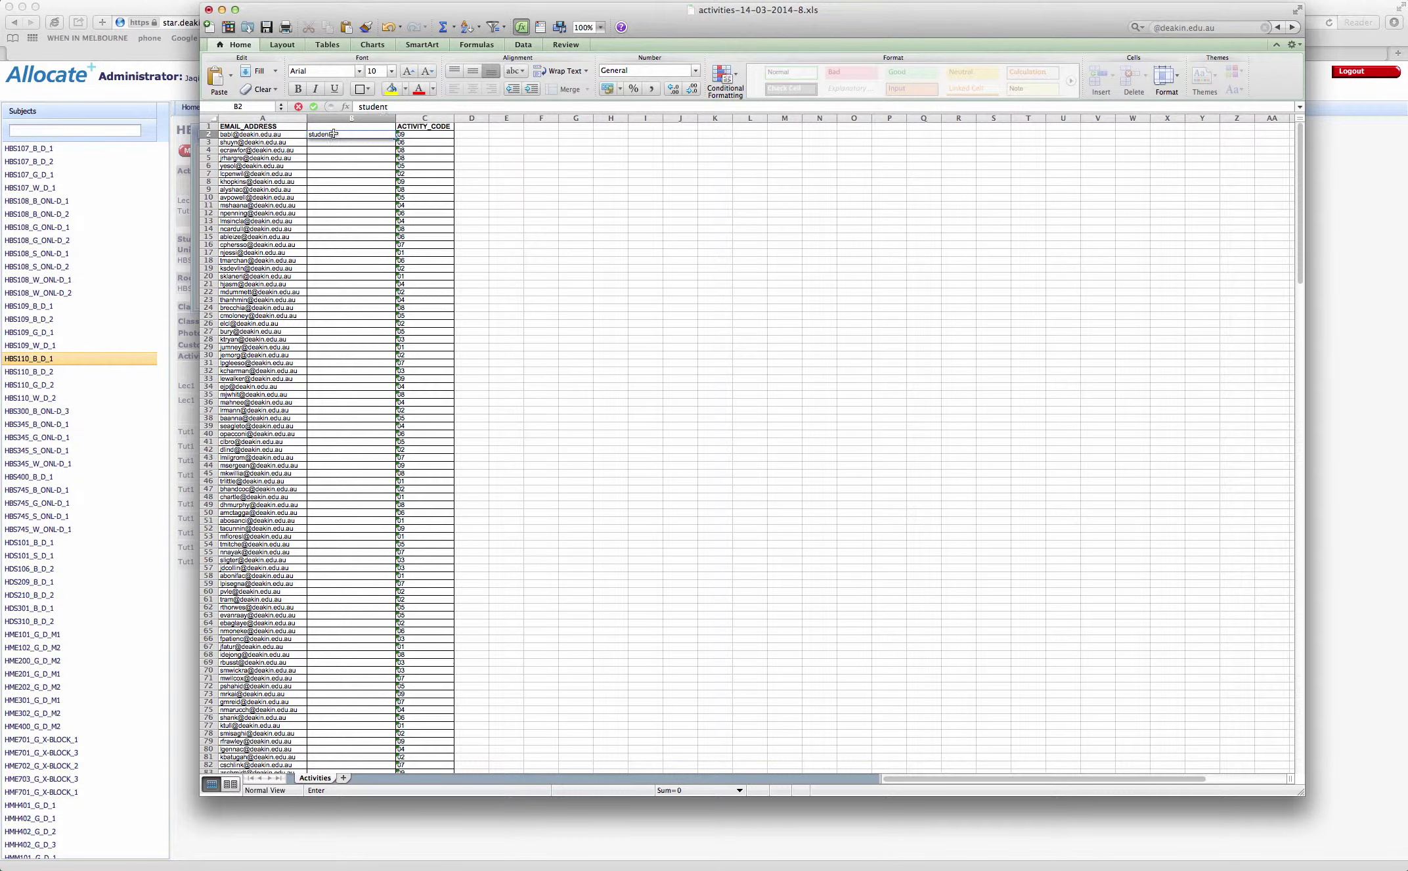
{"action": "key", "text": "Return"}
{"action": "left_click", "coordinate": [332, 135]}
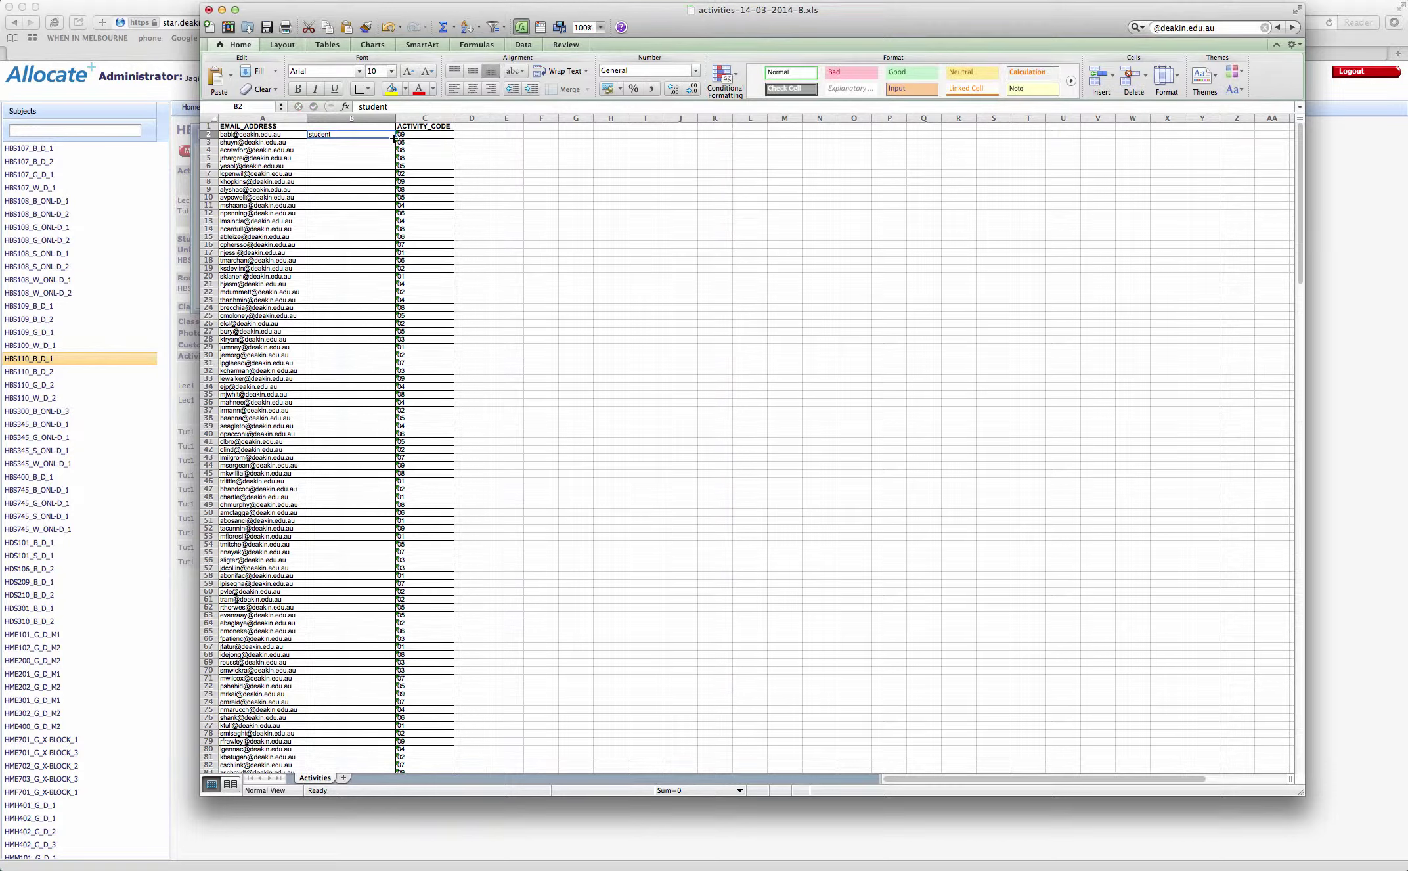
{"action": "left_click_drag", "start_coordinate": [395, 136], "coordinate": [376, 390]}
{"action": "scroll", "coordinate": [376, 253], "scroll_direction": "up", "scroll_amount": 20}
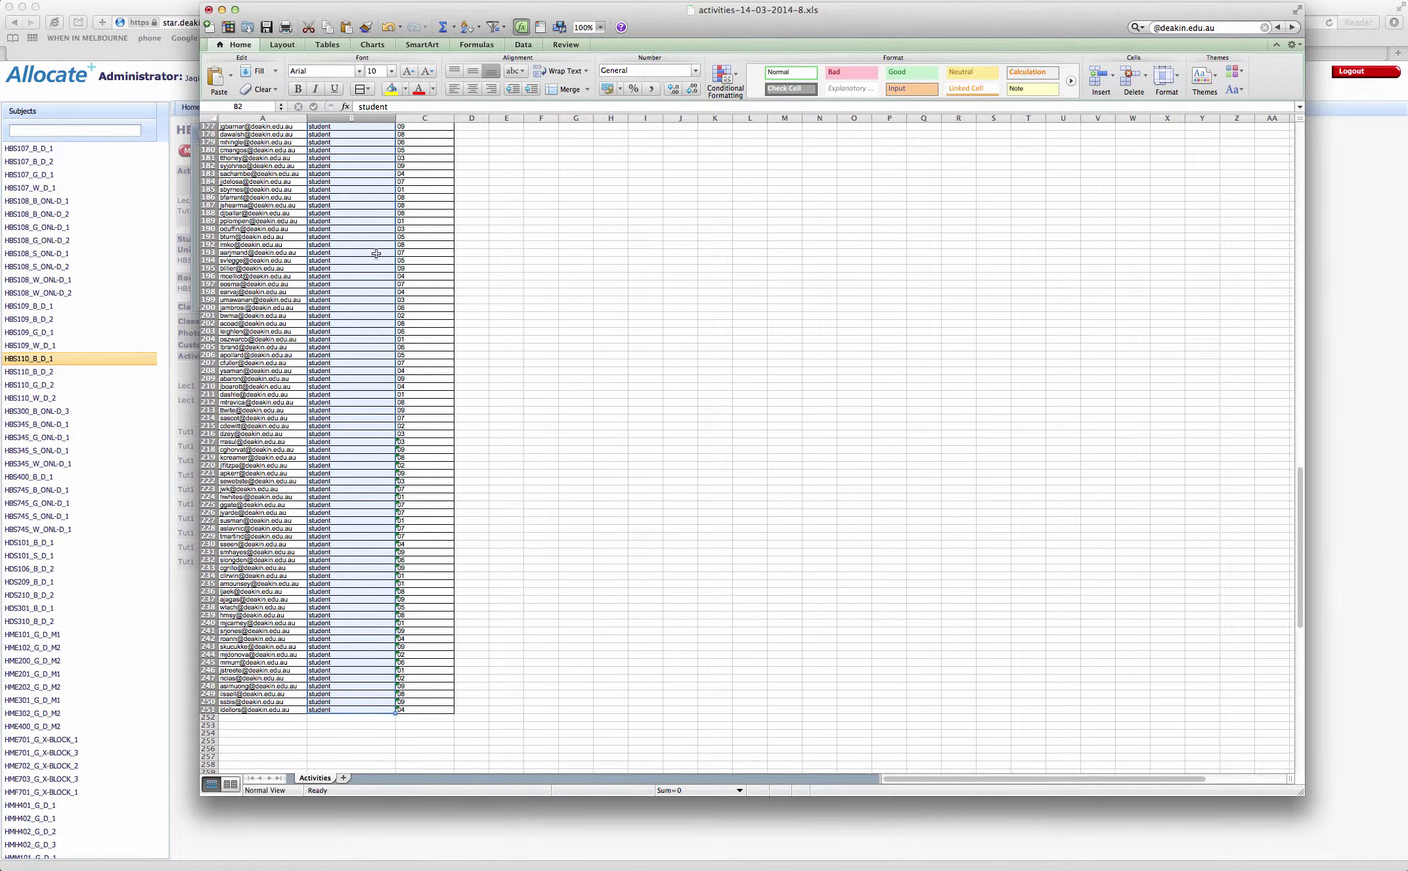
Insert a column before EMAIL_ADDRESS and fill it with "enroll" from row 2 through the last data row.
{"action": "right_click", "coordinate": [227, 118]}
{"action": "left_click", "coordinate": [241, 182]}
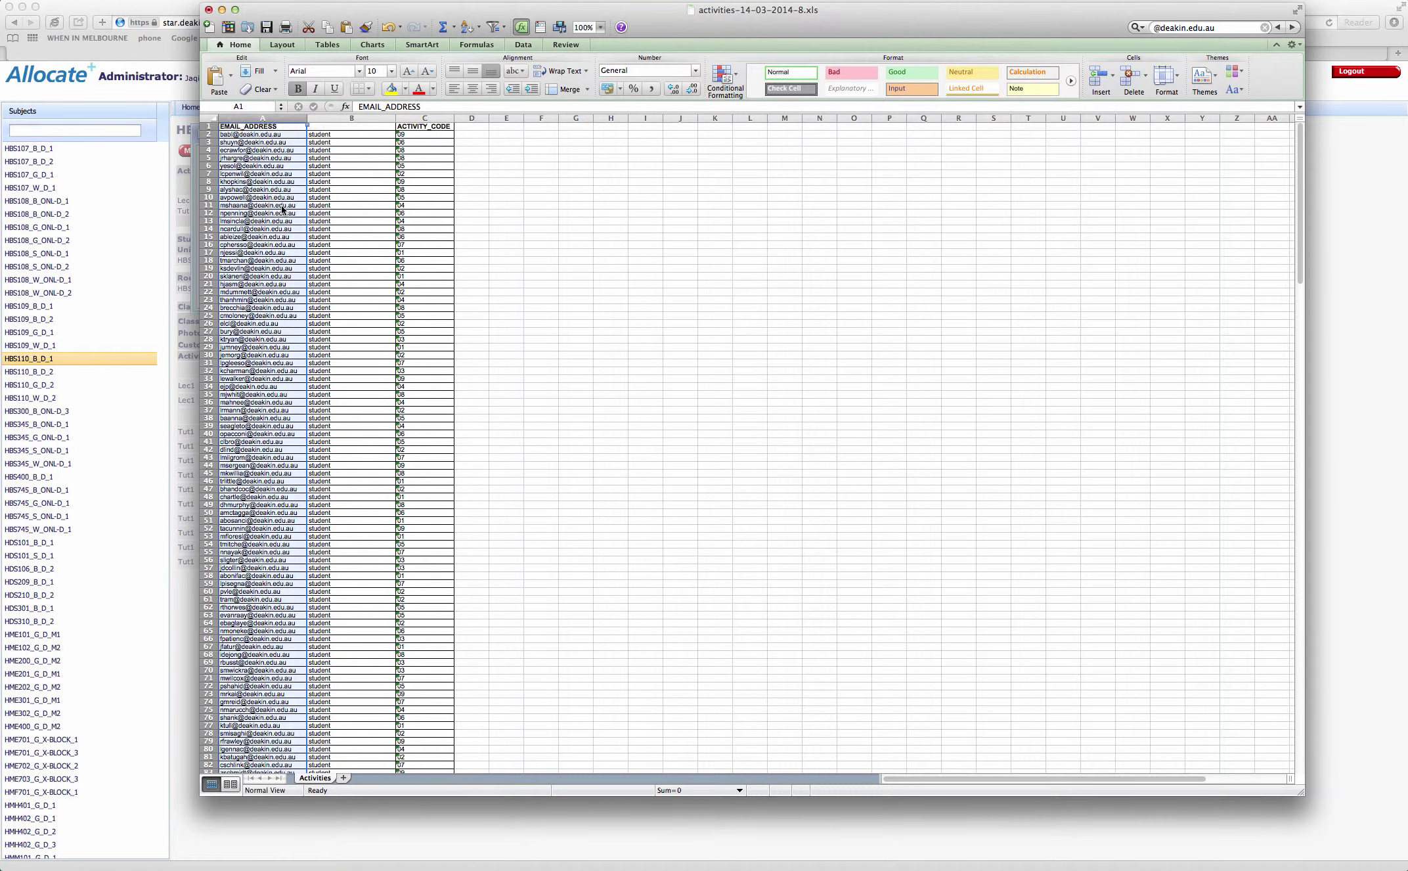
{"action": "left_click", "coordinate": [222, 134]}
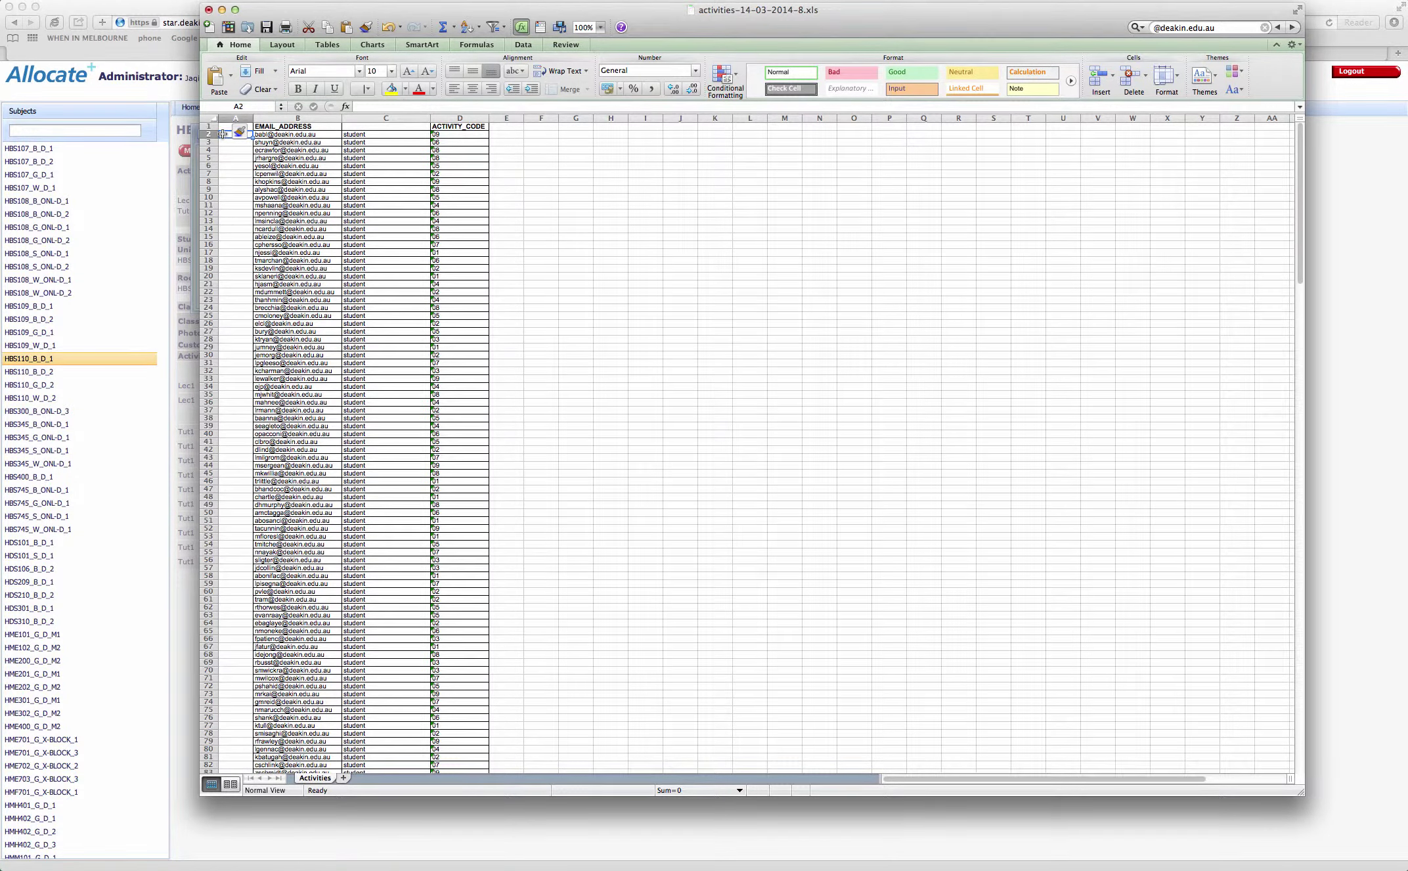
{"action": "type", "text": "enroll"}
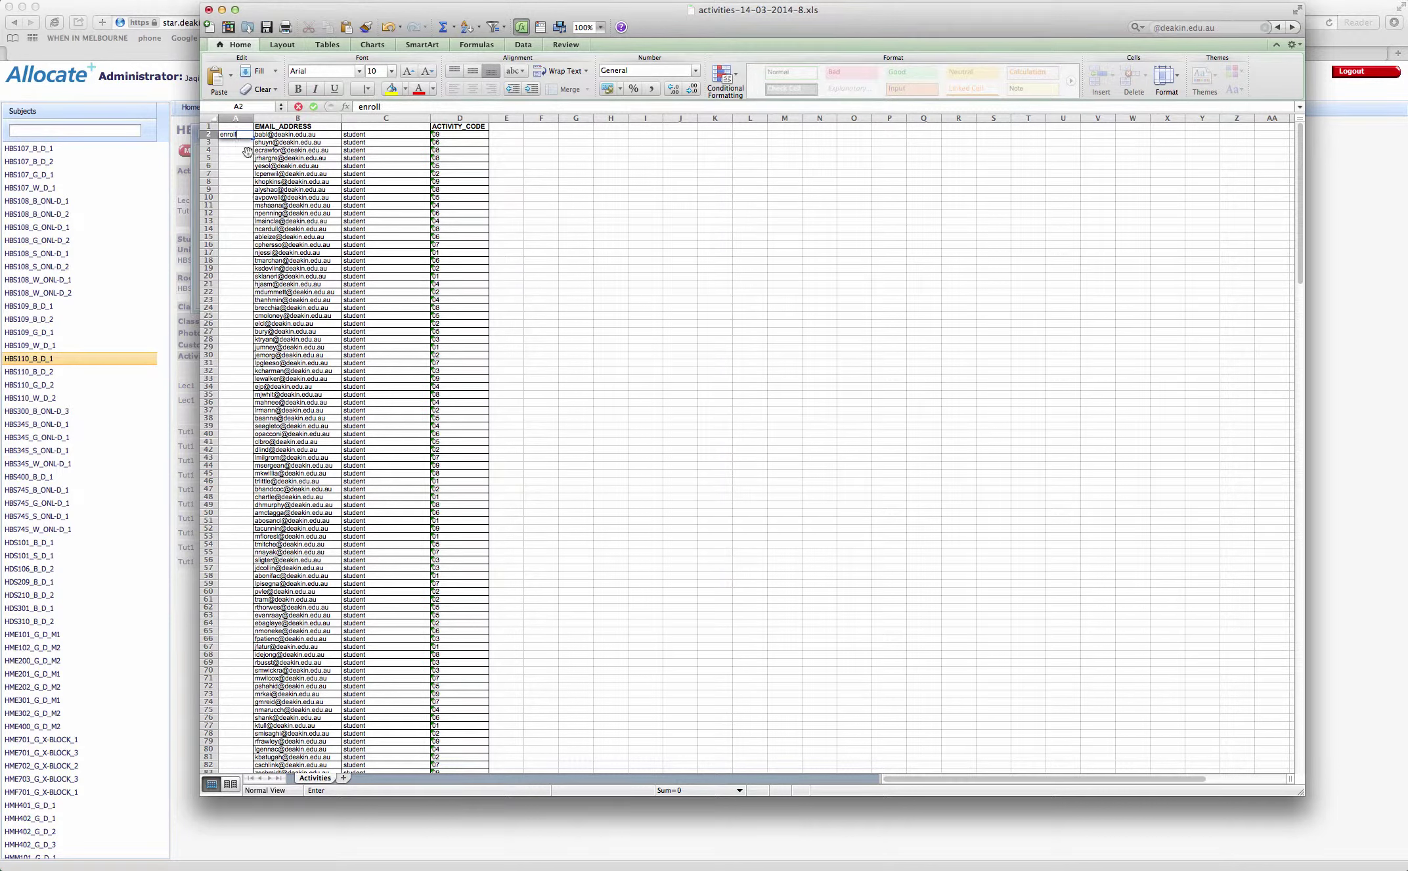
{"action": "left_click", "coordinate": [244, 134]}
{"action": "left_click_drag", "start_coordinate": [252, 138], "coordinate": [239, 662]}
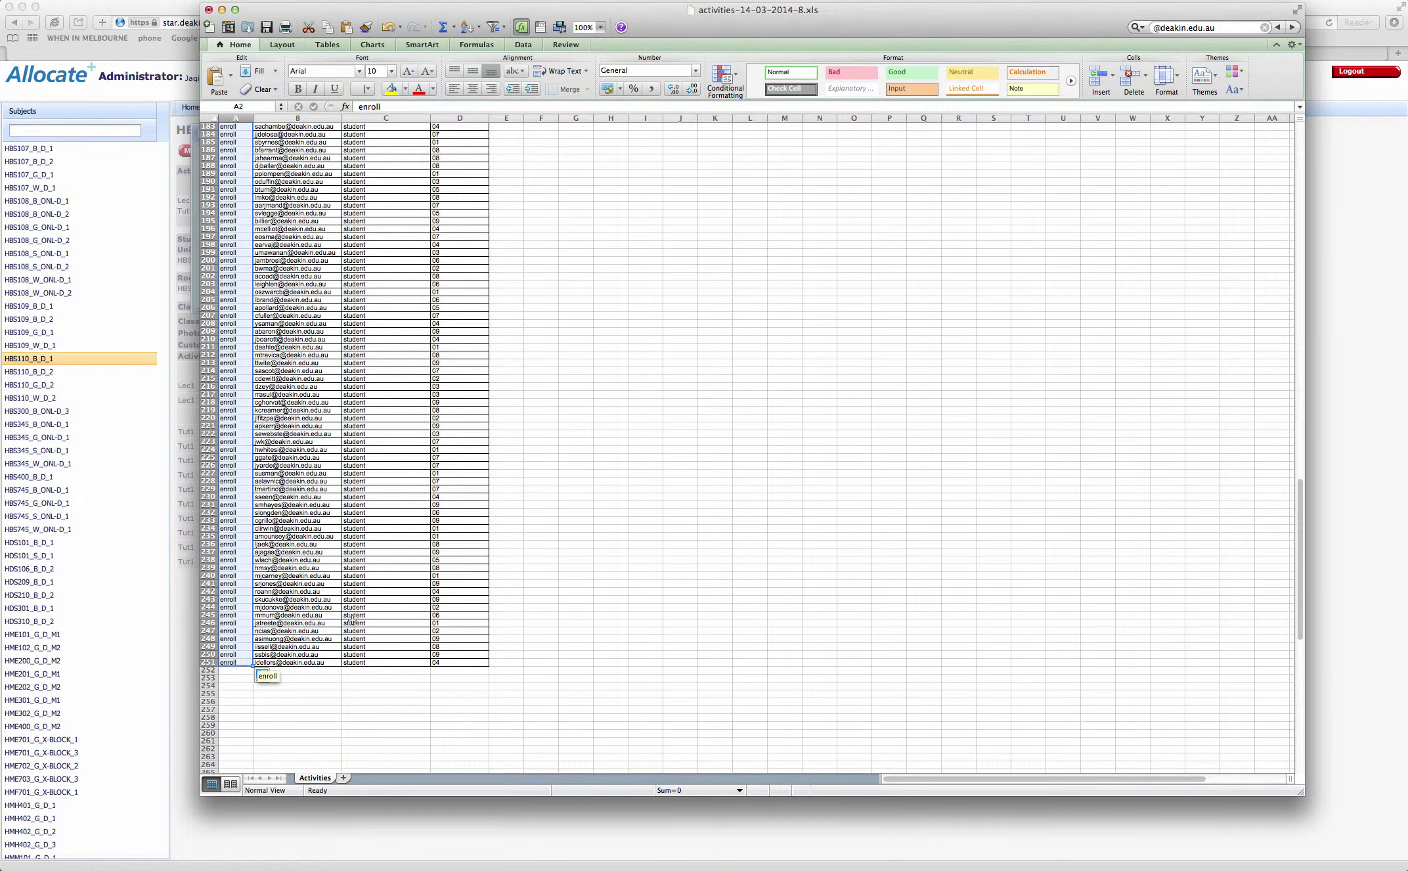
{"action": "scroll", "coordinate": [261, 271], "scroll_direction": "up", "scroll_amount": 20}
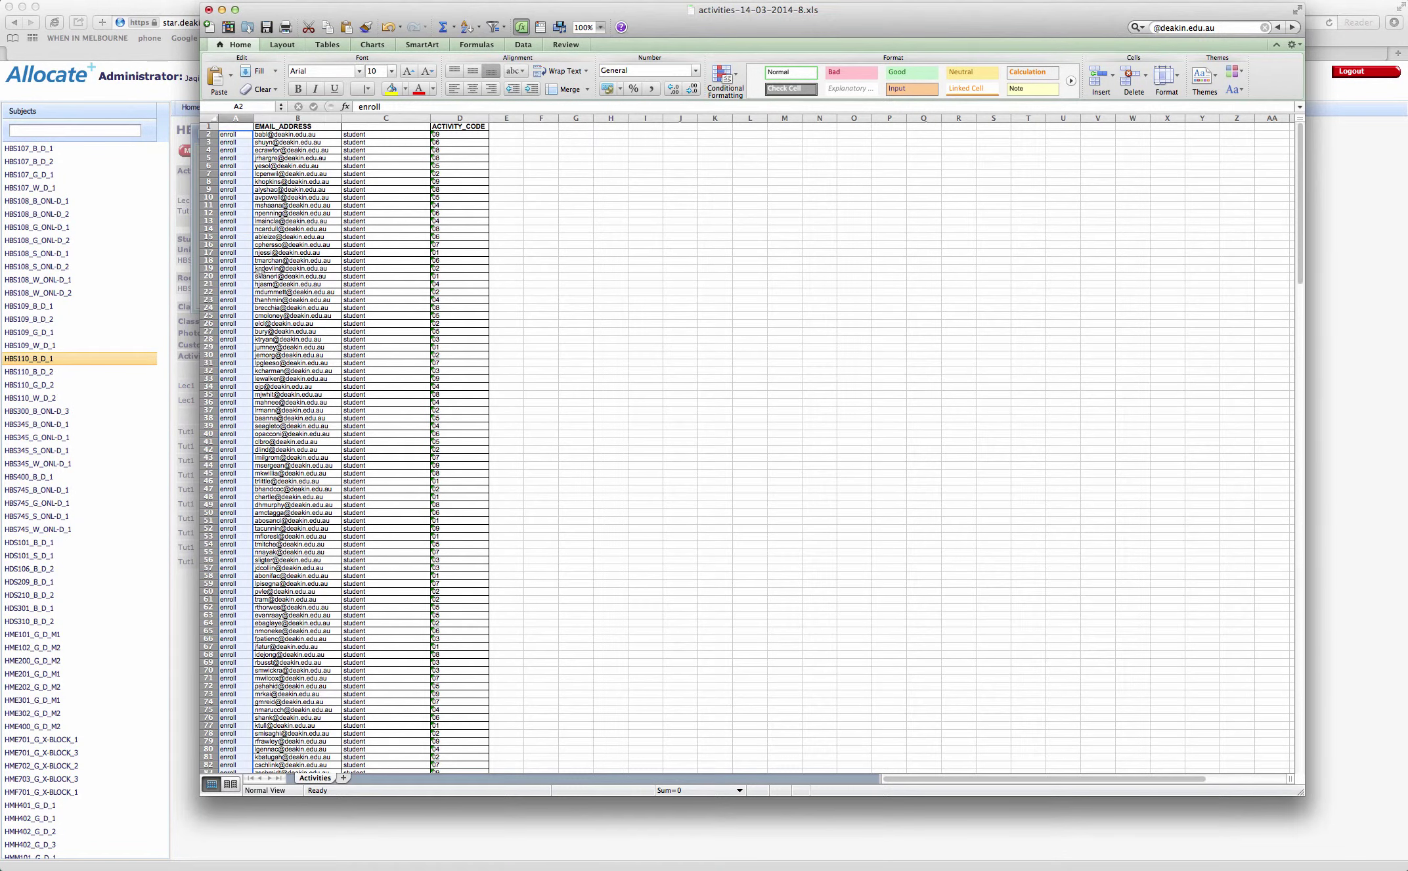
Rename the EMAIL_ADDRESS column header as "username".
{"action": "left_click", "coordinate": [304, 126]}
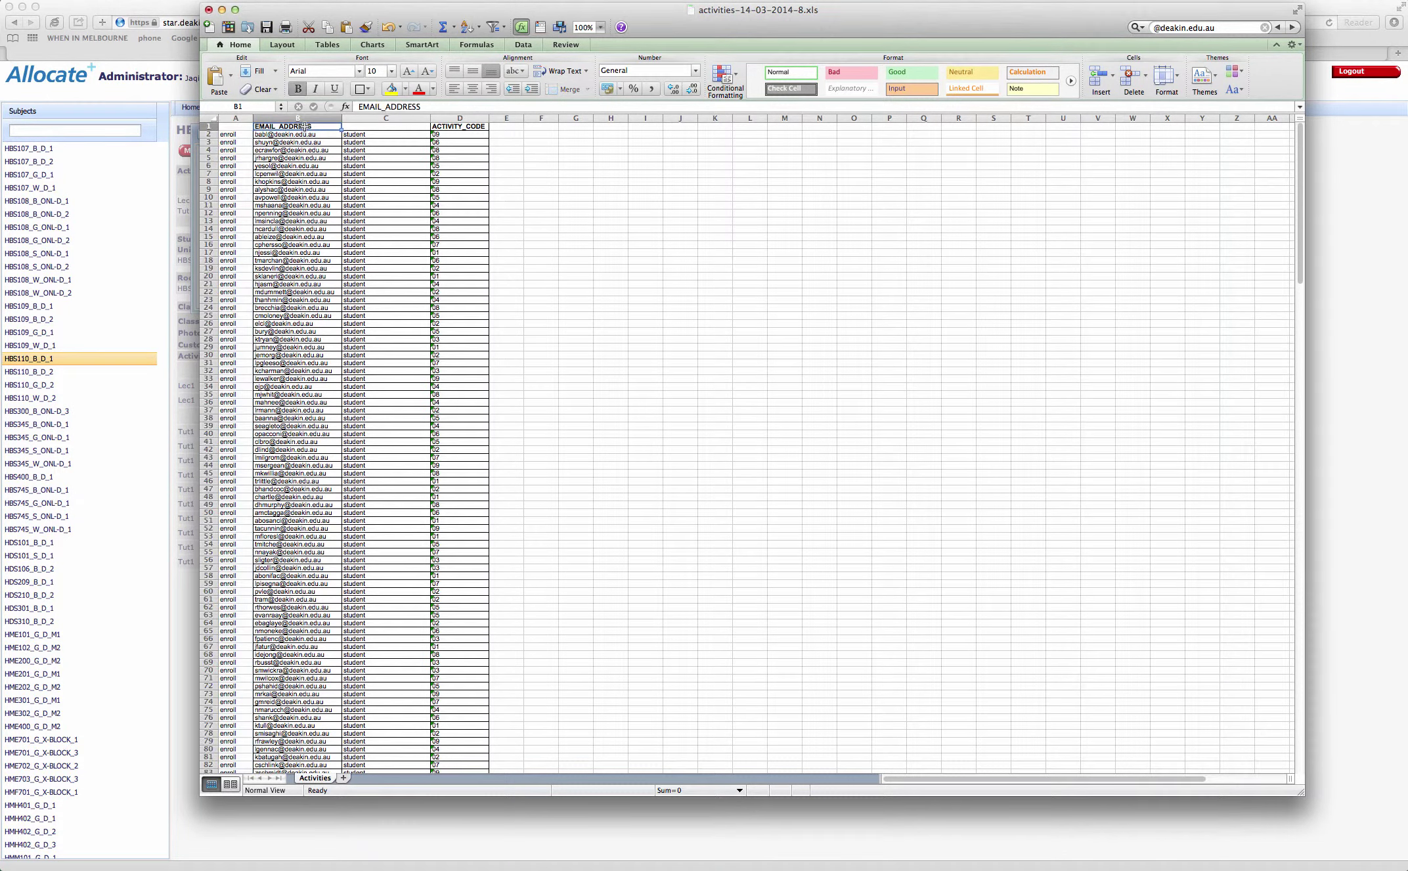
{"action": "type", "text": "user"}
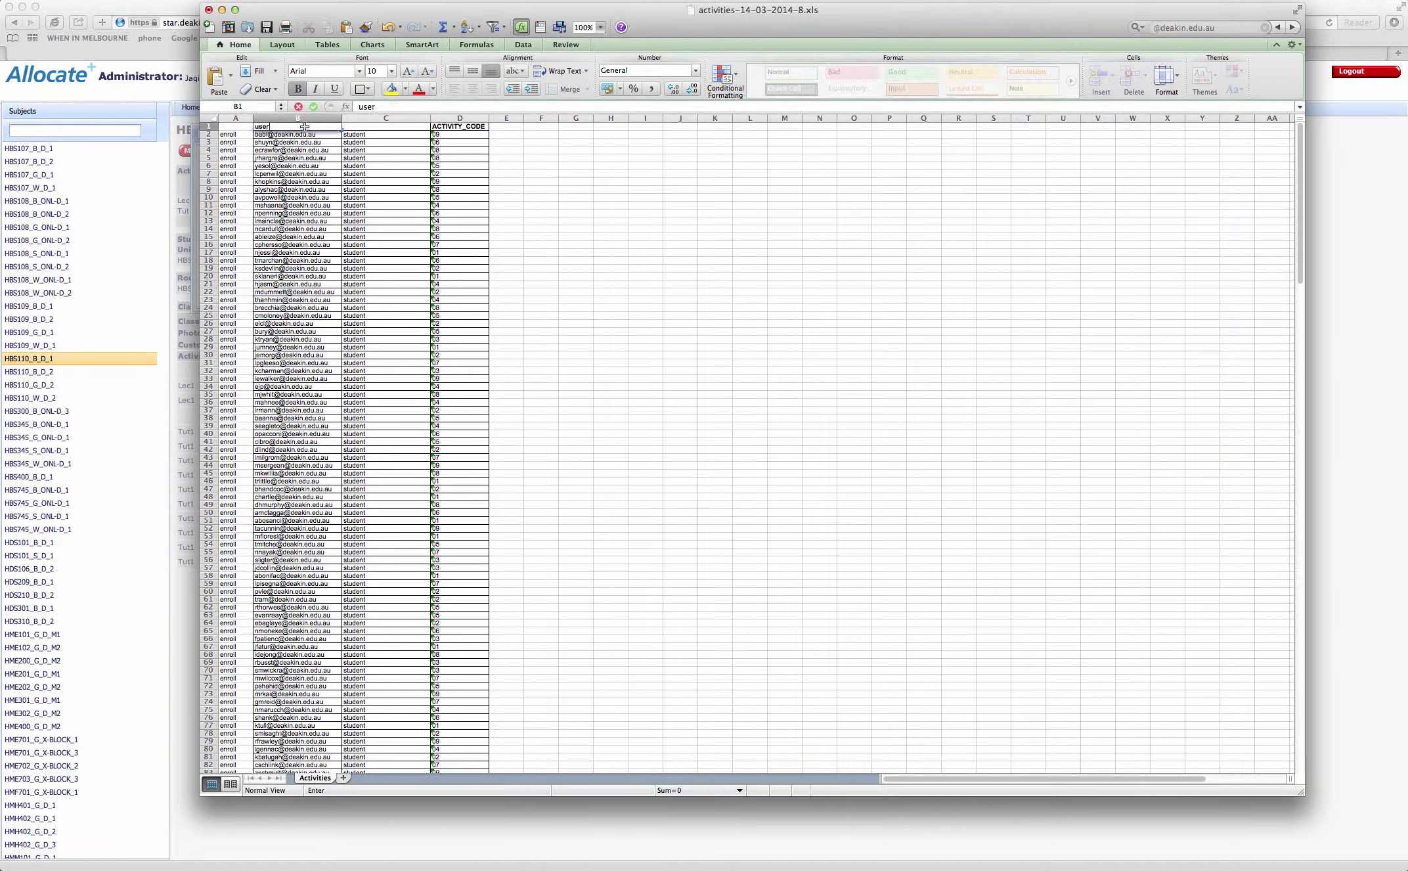
{"action": "type", "text": "name"}
{"action": "key", "text": "Return"}
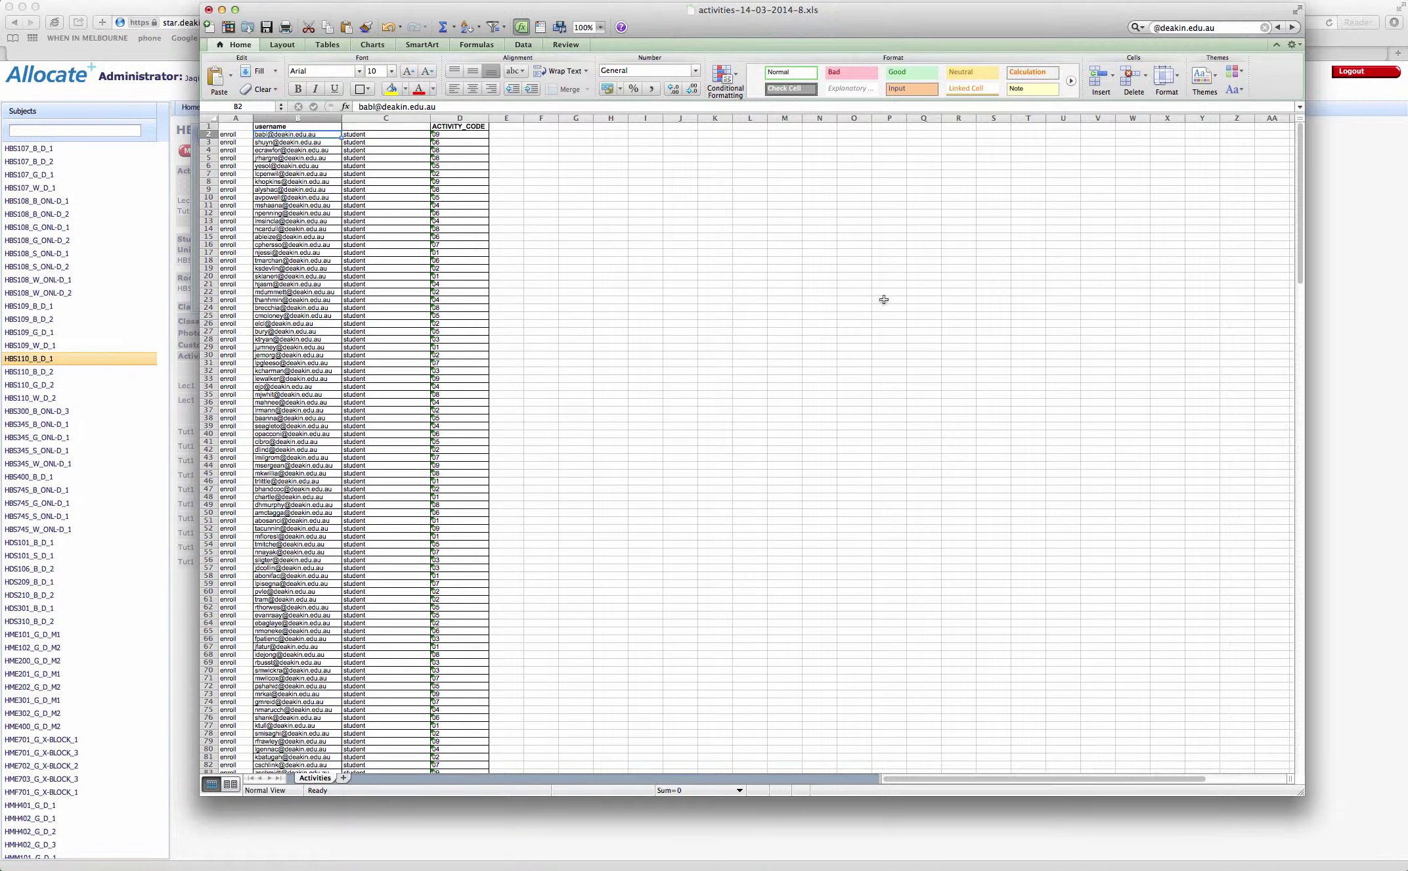
{"action": "left_click", "coordinate": [1138, 27]}
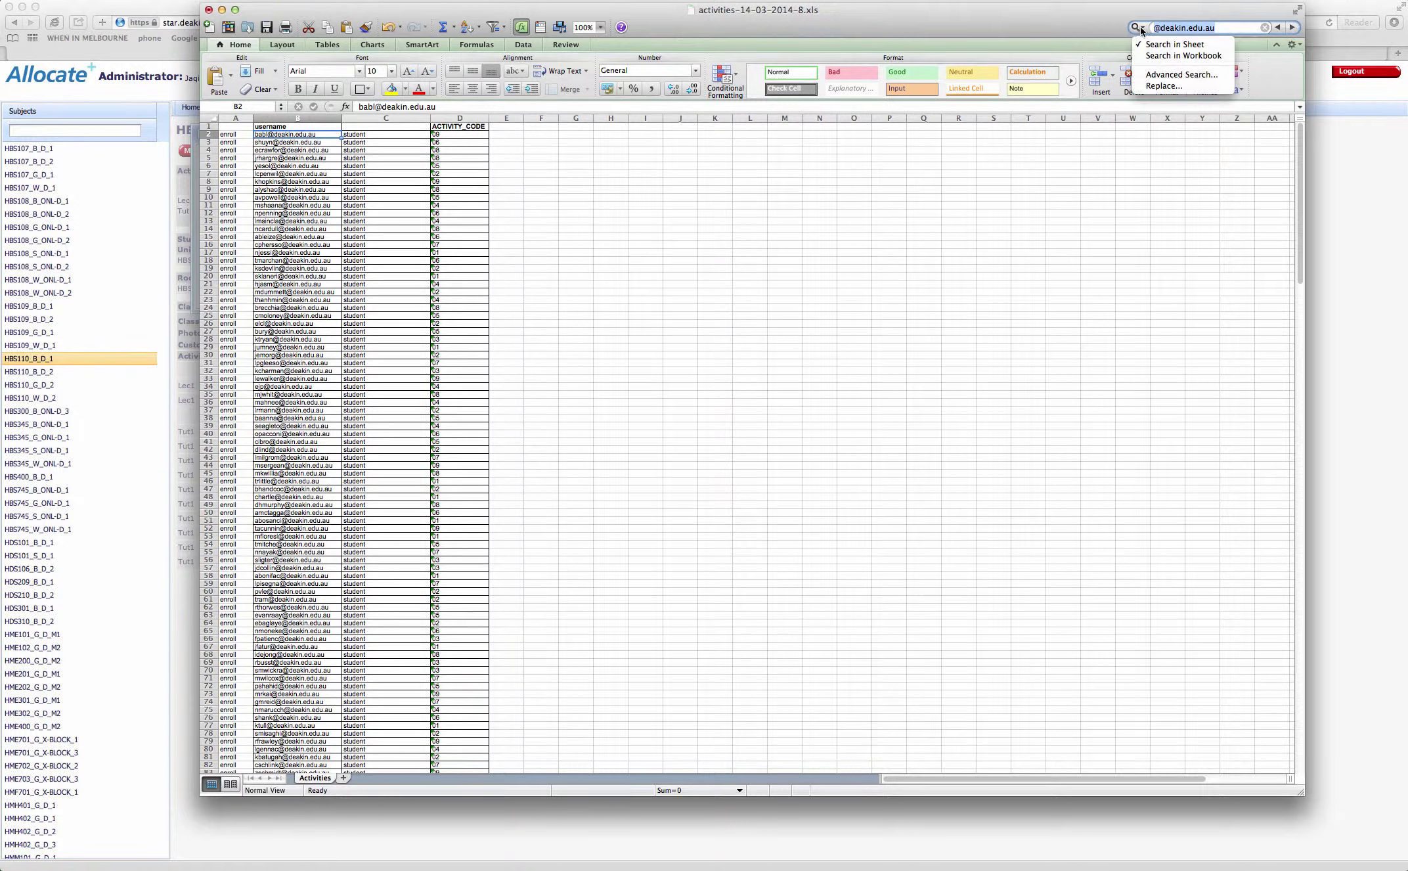
{"action": "left_click", "coordinate": [1150, 86]}
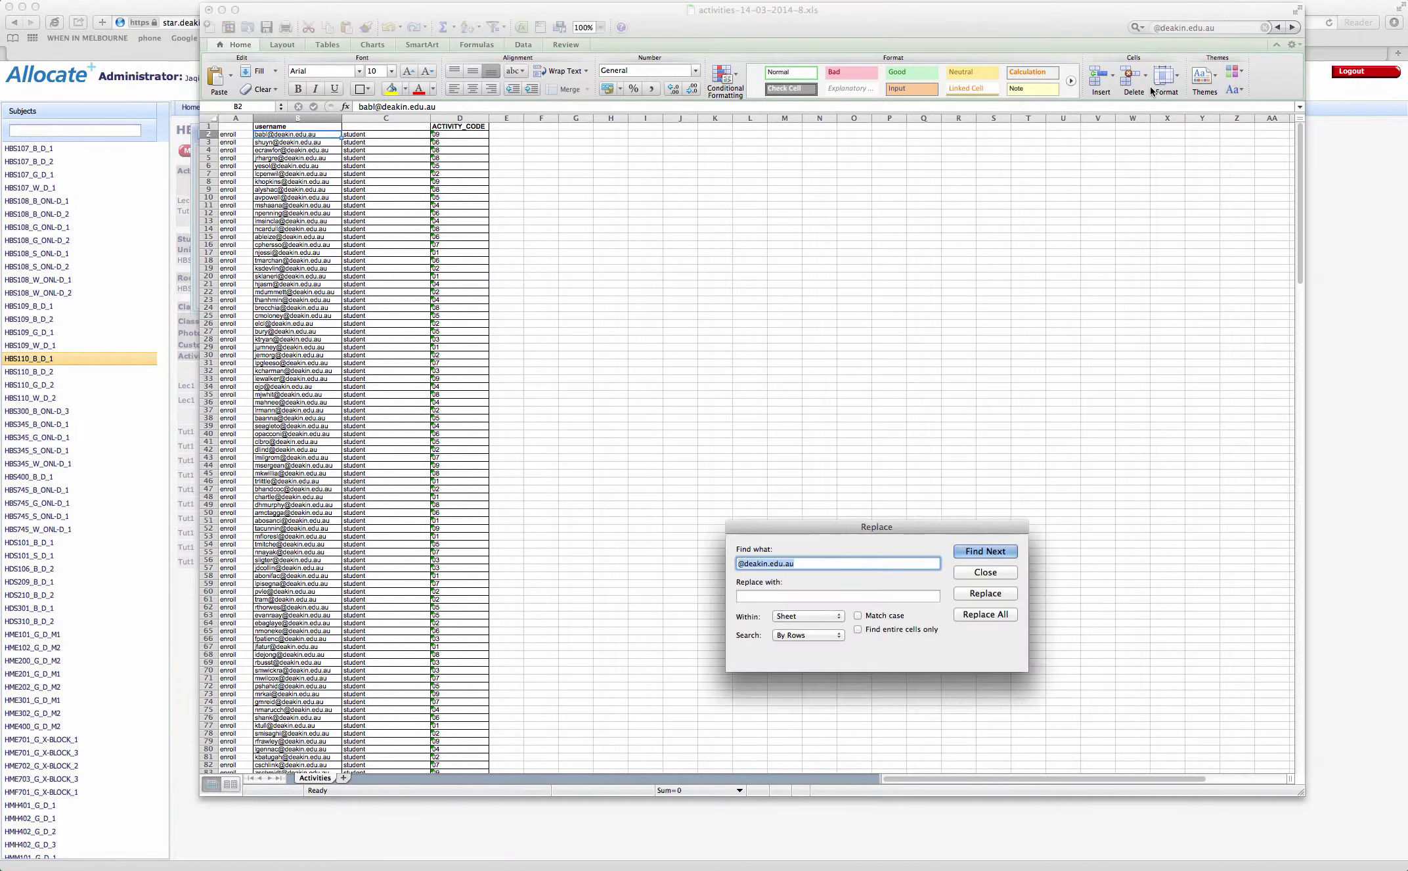
{"action": "left_click_drag", "start_coordinate": [827, 538], "coordinate": [814, 355]}
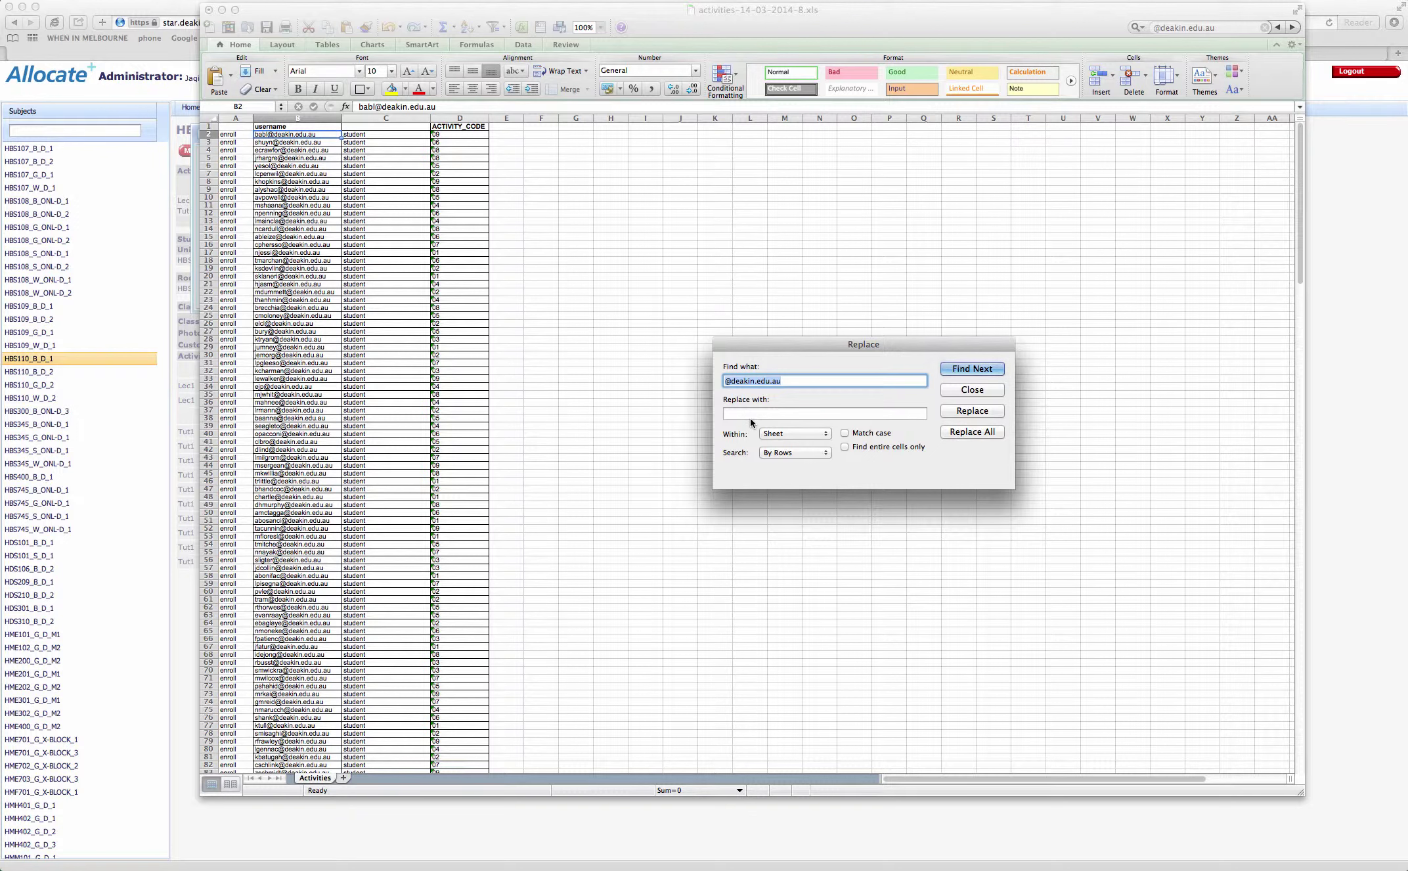
{"action": "left_click", "coordinate": [958, 431]}
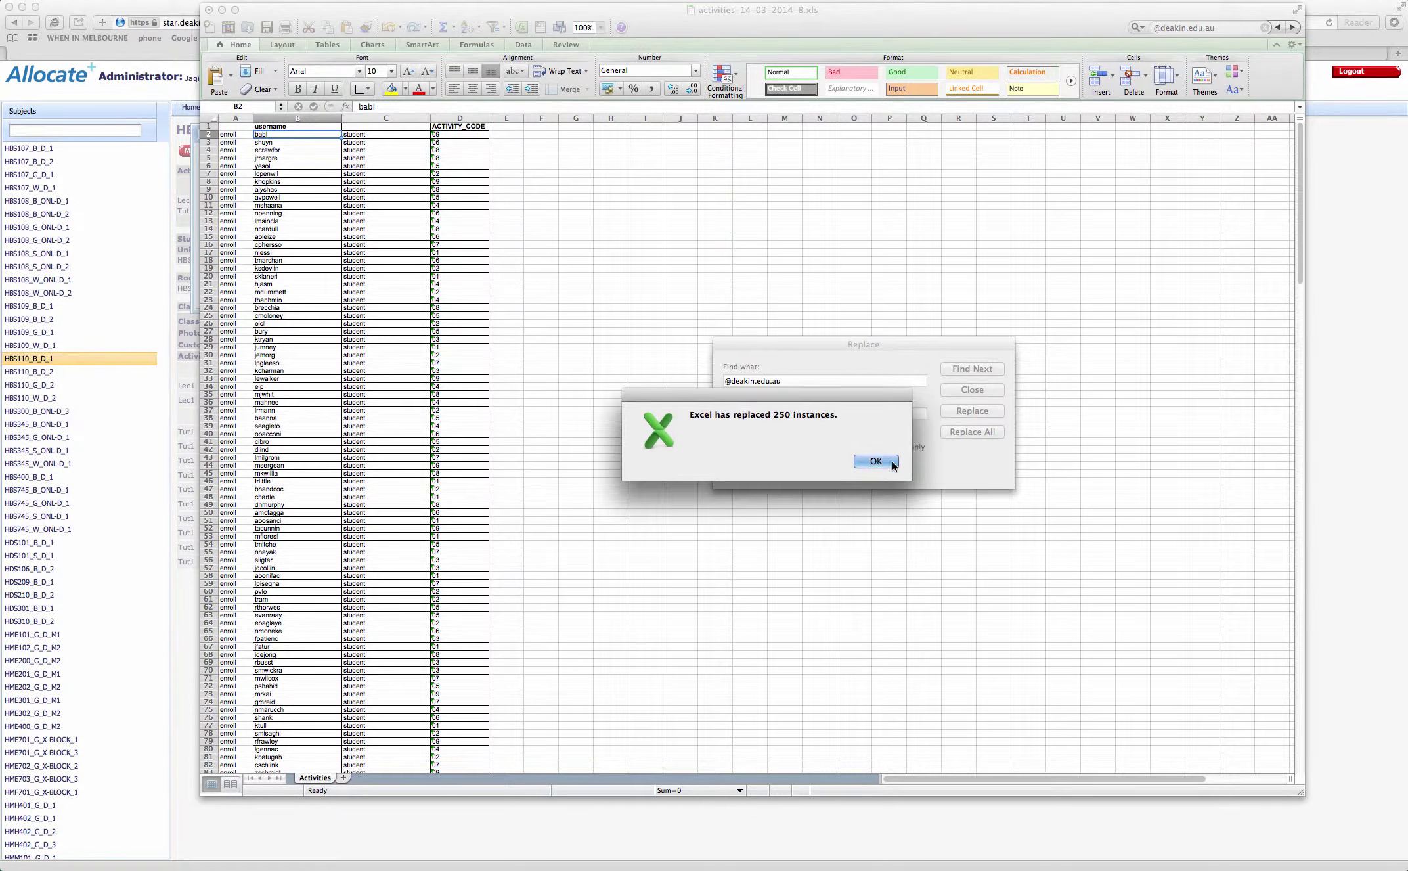
{"action": "left_click", "coordinate": [888, 462]}
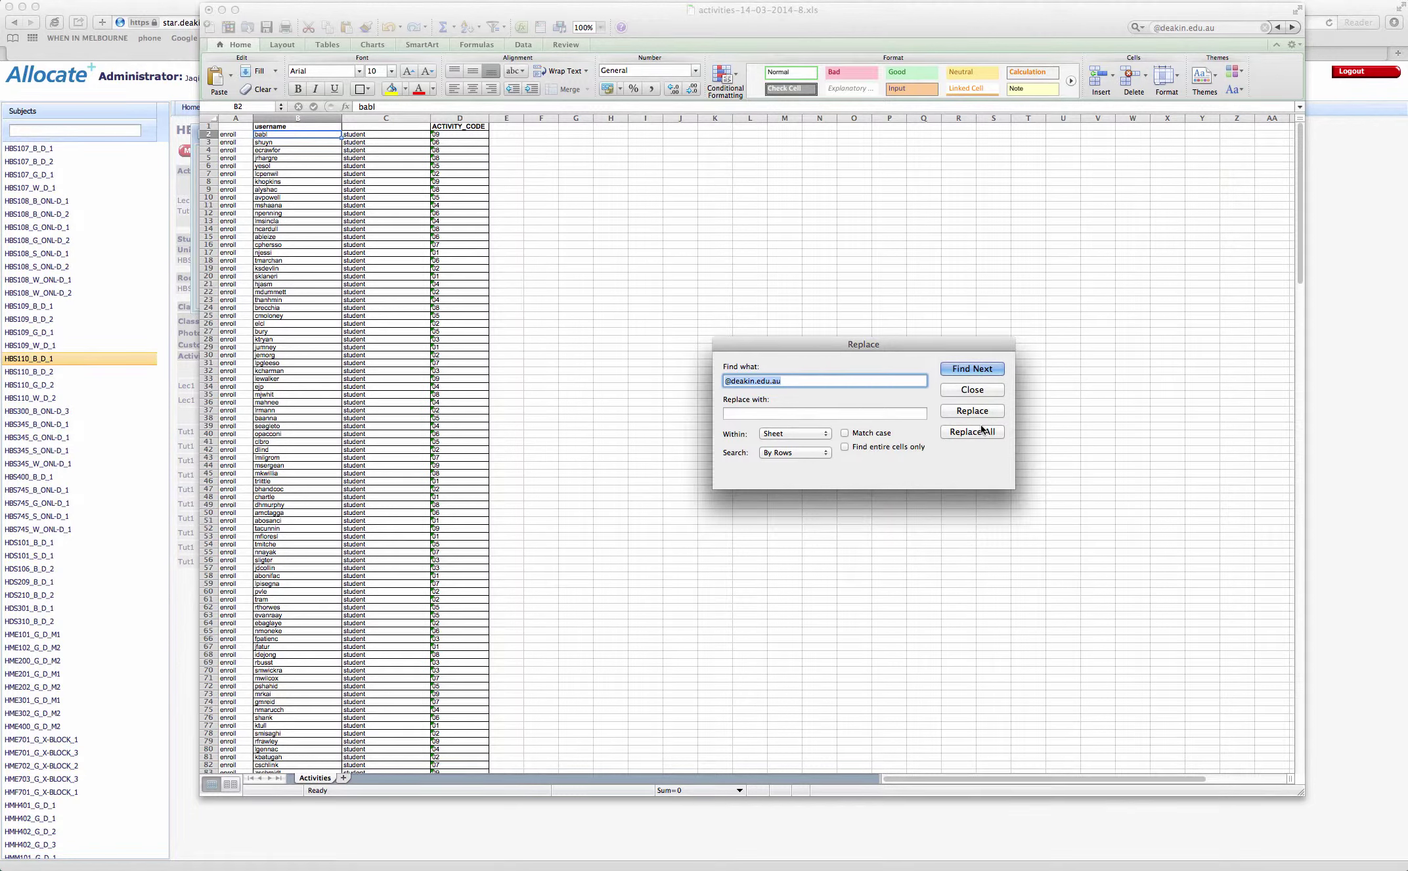
{"action": "left_click", "coordinate": [976, 391]}
Rename the ACTIVITY_CODE column header as "Group".
{"action": "left_click", "coordinate": [452, 126]}
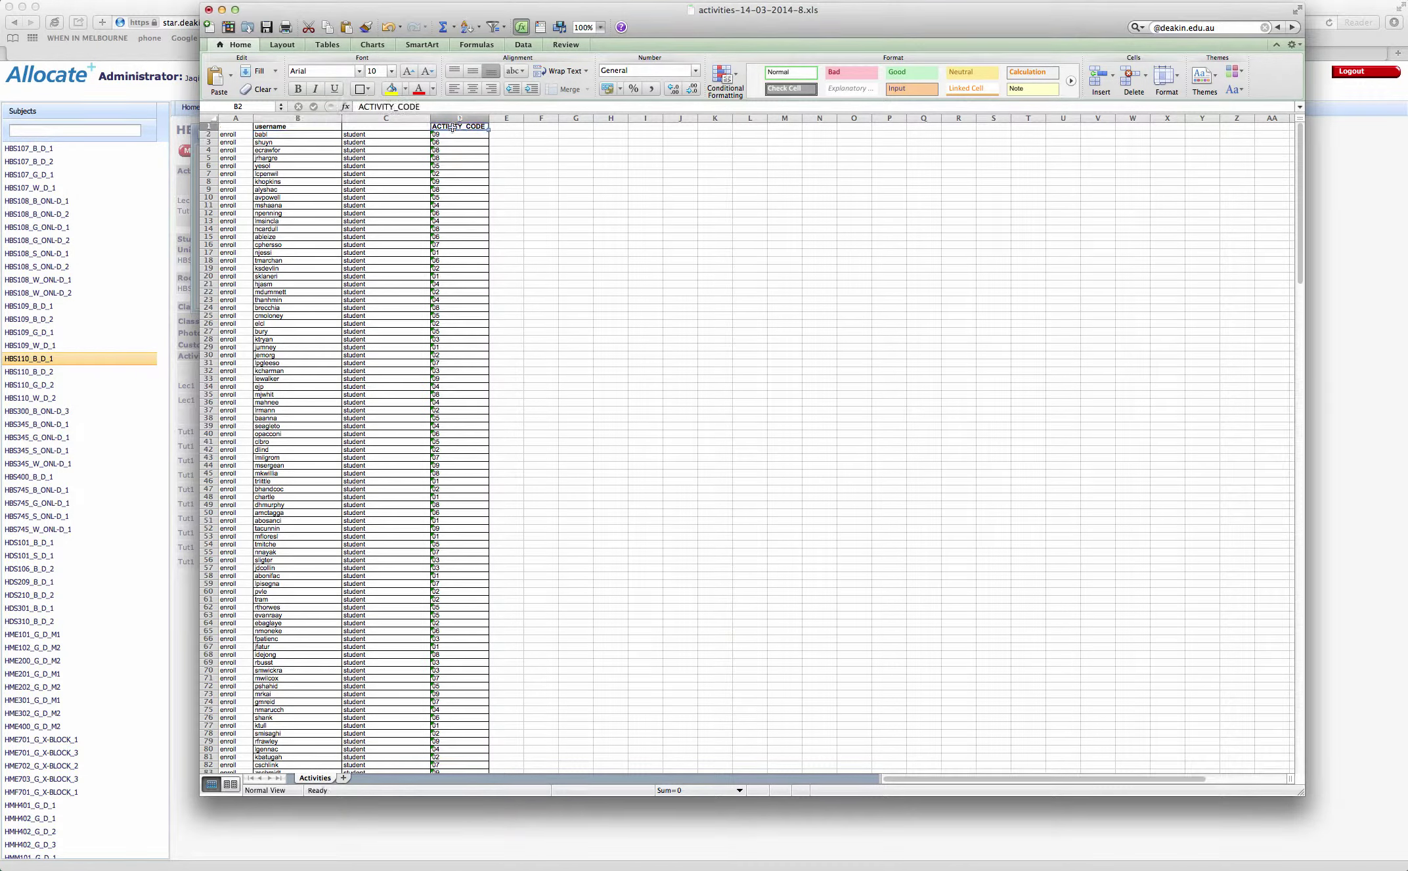
{"action": "type", "text": "tu"}
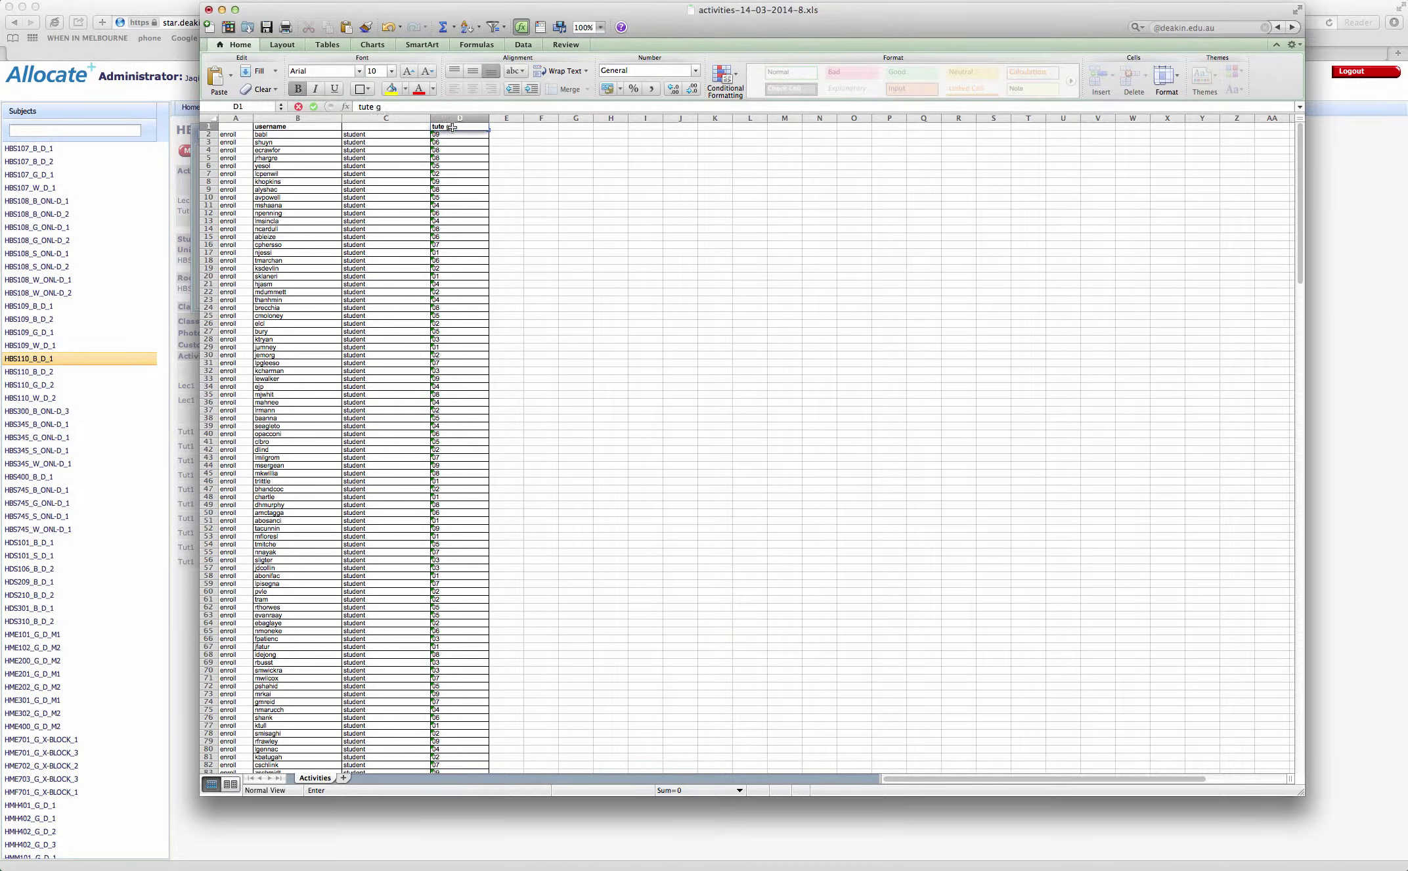
{"action": "type", "text": "te"}
{"action": "key", "text": "BackSpace"}
{"action": "key", "text": "BackSpace"}
{"action": "key", "text": "BackSpace"}
{"action": "key", "text": "BackSpace"}
{"action": "type", "text": "Group"}
{"action": "left_click", "coordinate": [529, 166]}
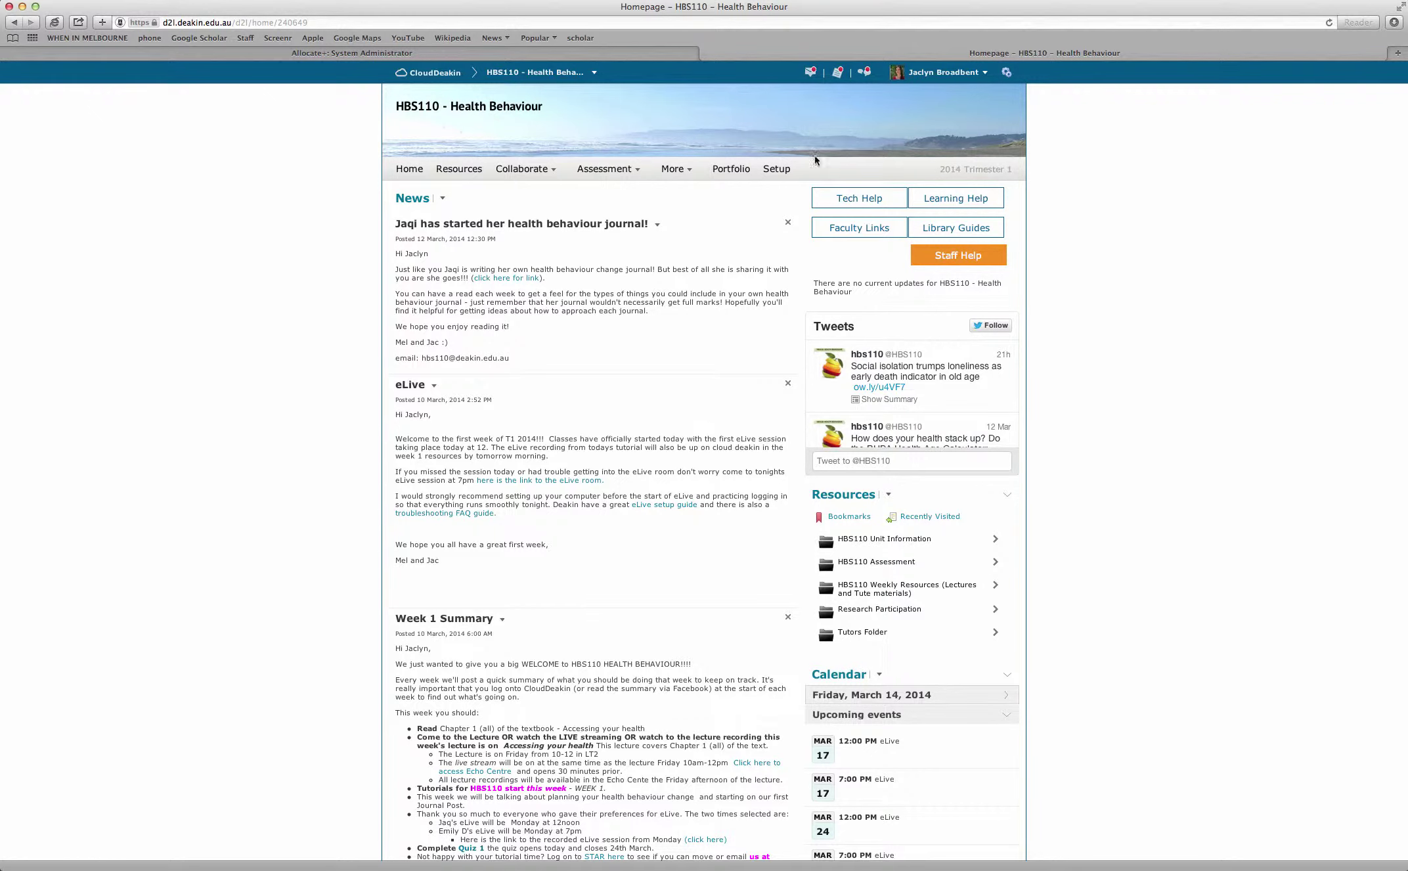
In the HBS110 site's group management, start a new category named "New groups" and open its enrolment type choices.
{"action": "left_click", "coordinate": [776, 173]}
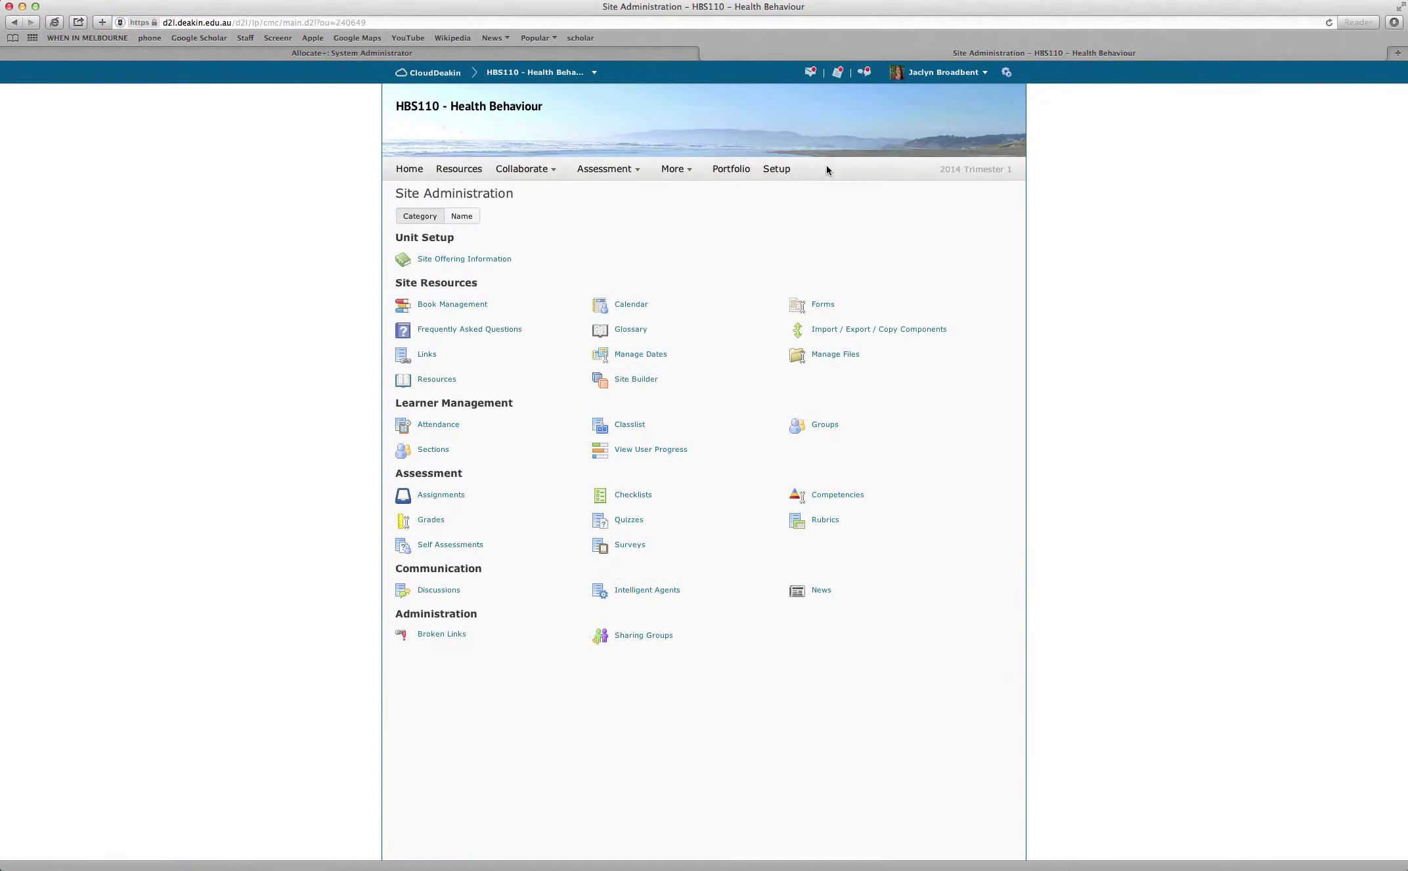
{"action": "left_click", "coordinate": [829, 424]}
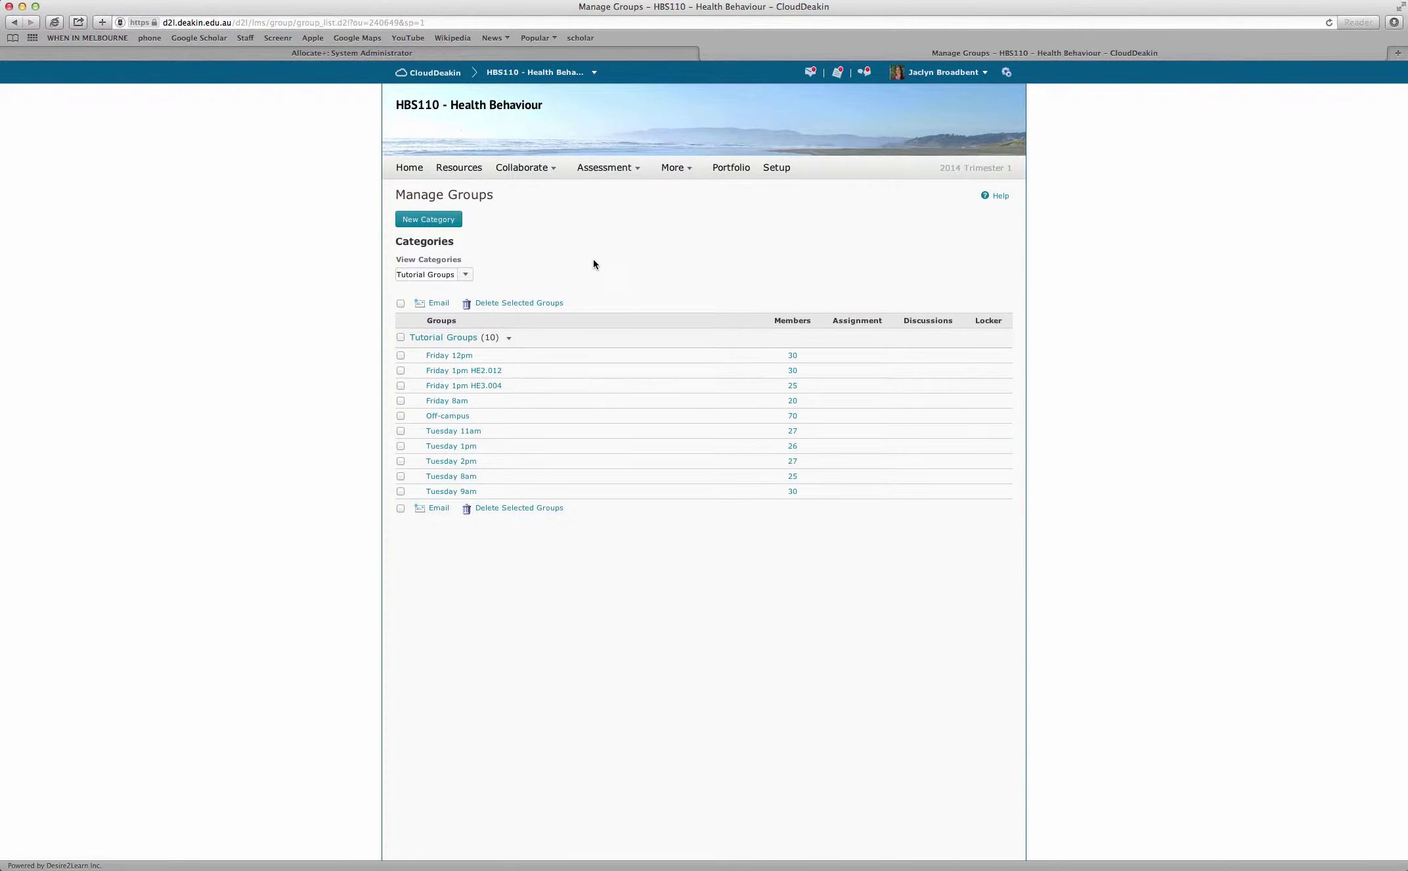
{"action": "left_click", "coordinate": [428, 218]}
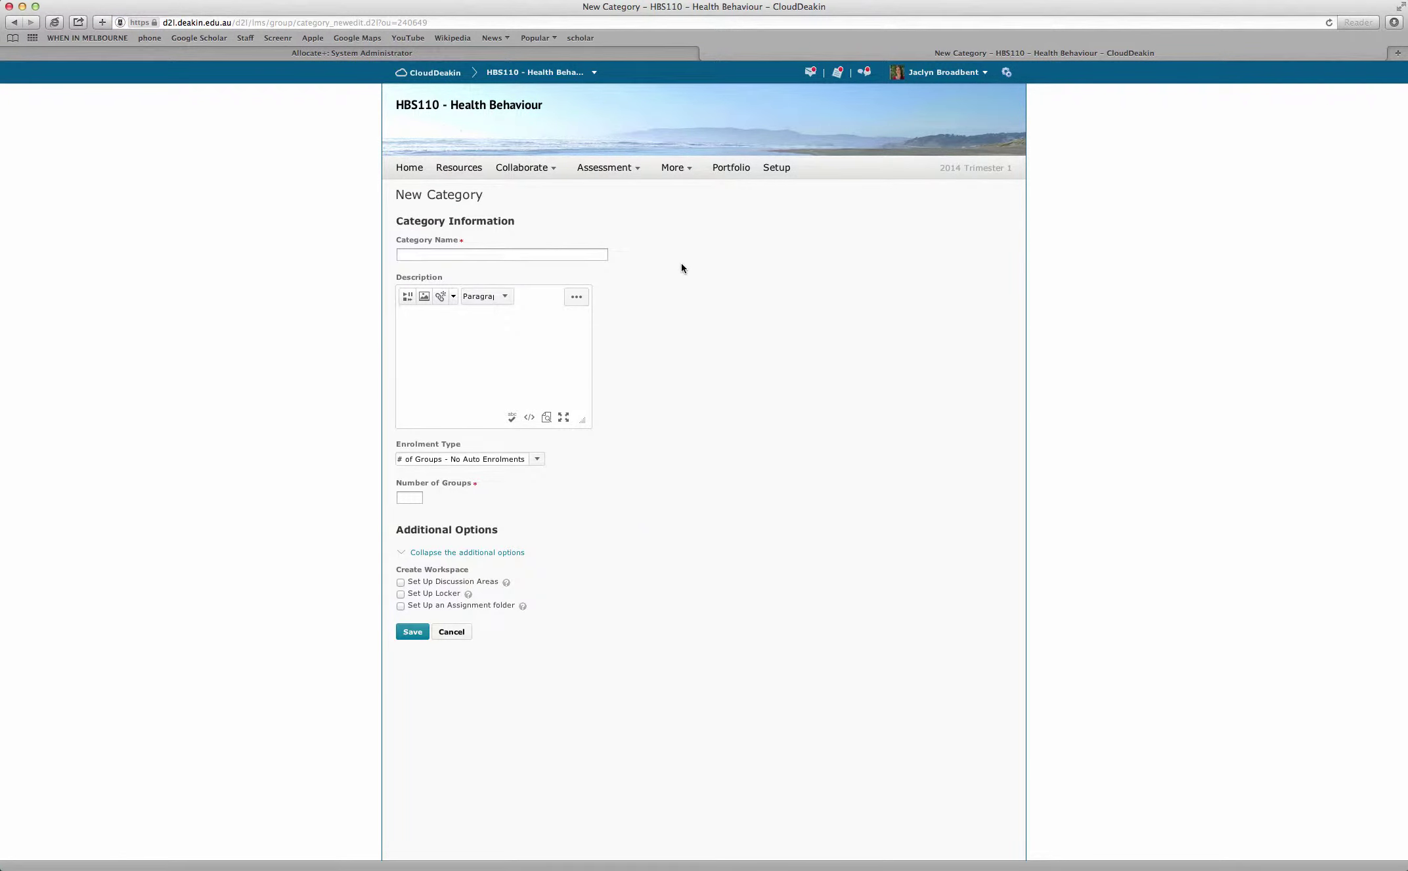
{"action": "left_click", "coordinate": [544, 258]}
{"action": "type", "text": "New groups"}
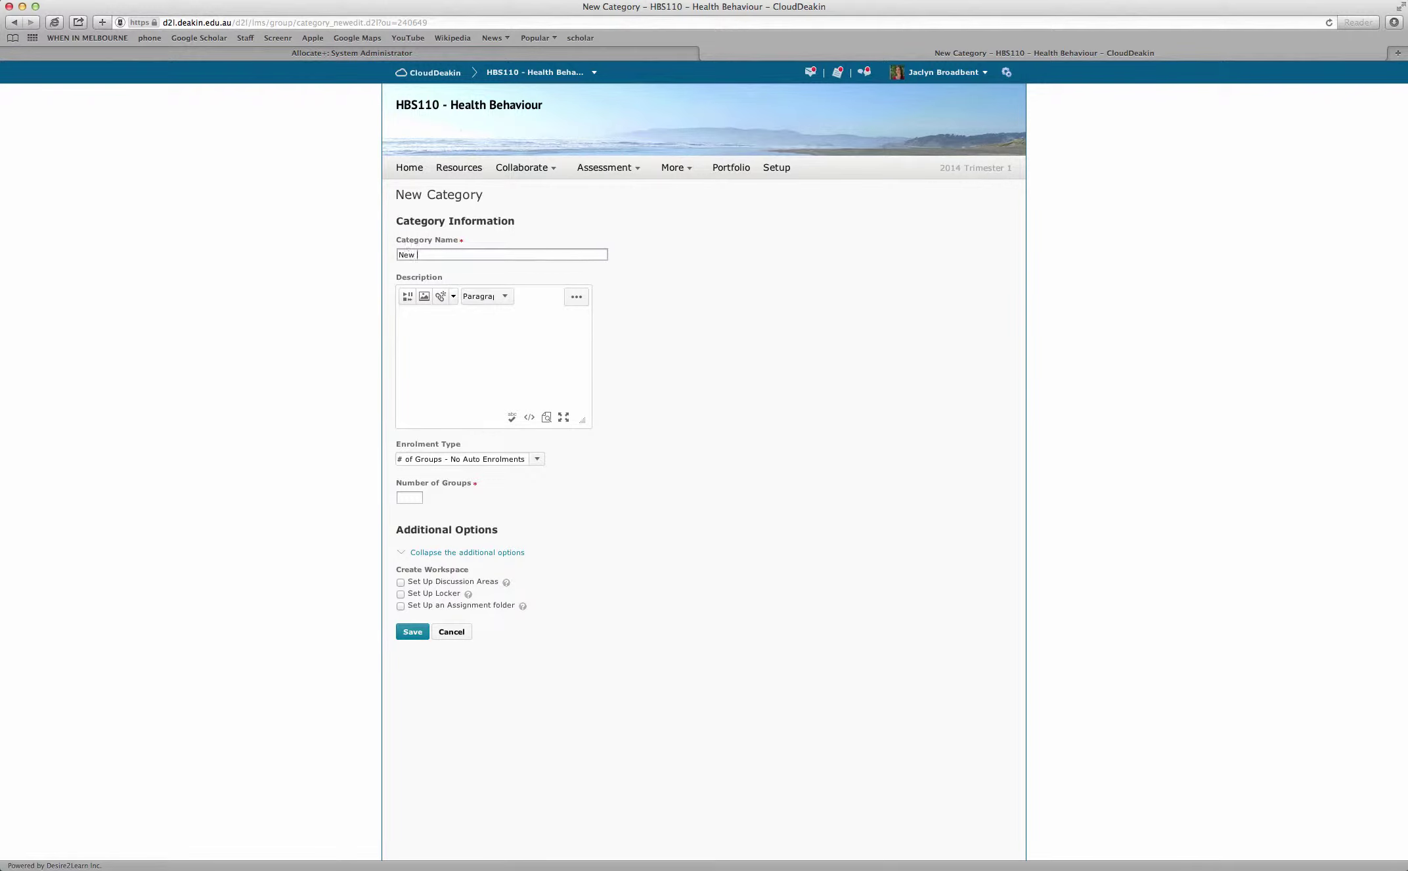
{"action": "left_click", "coordinate": [755, 292]}
{"action": "left_click", "coordinate": [537, 459]}
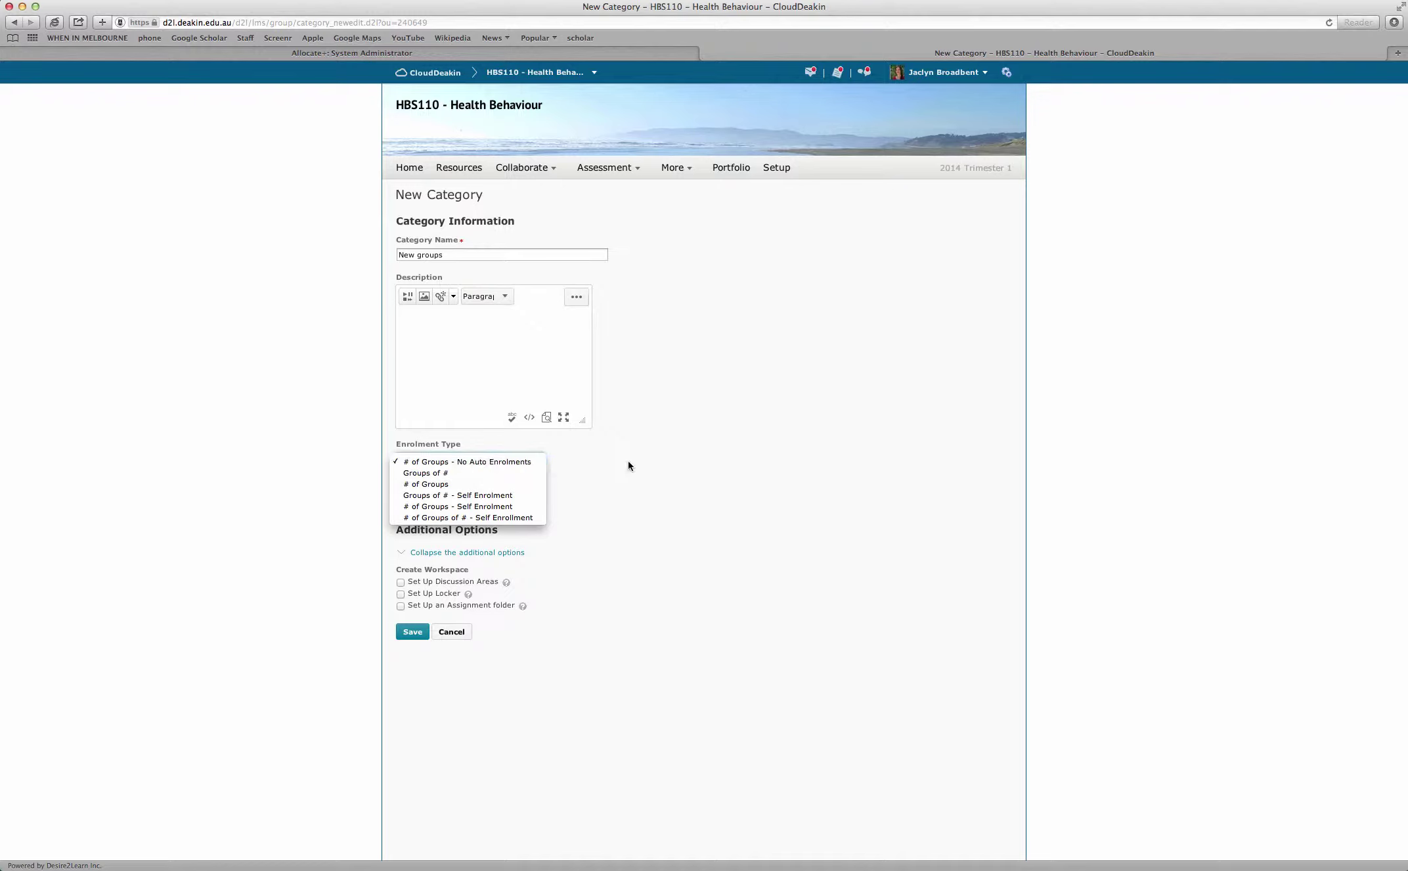